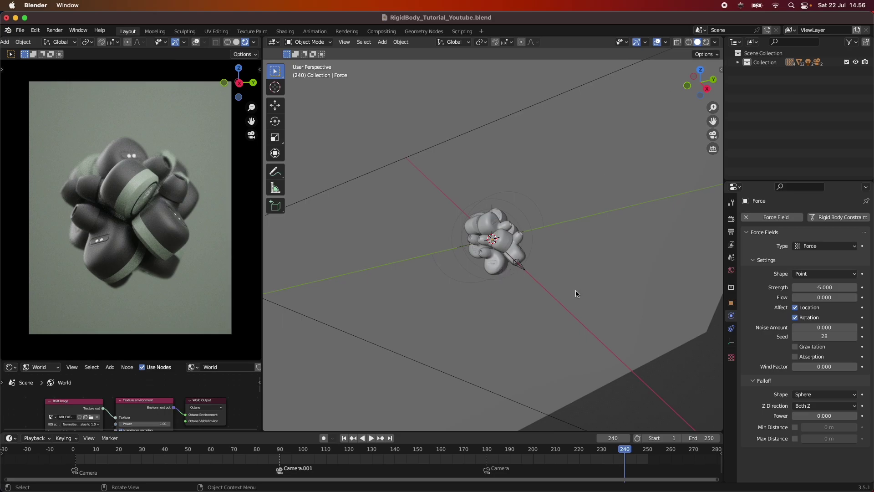
- Orbit and zoom around the earbud cluster and the force field to inspect them
middle_drag(577, 294, 539, 306)
scroll(538, 298, up, 6)
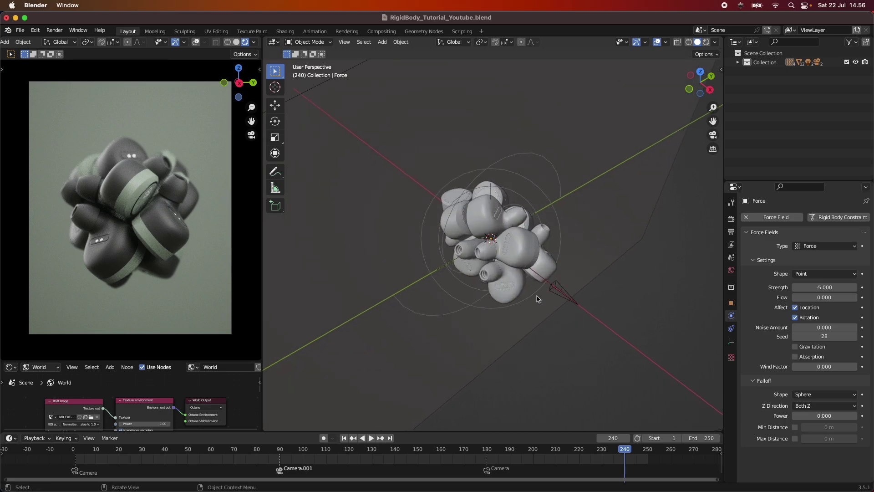
scroll(537, 299, down, 3)
scroll(538, 299, up, 6)
scroll(537, 298, down, 4)
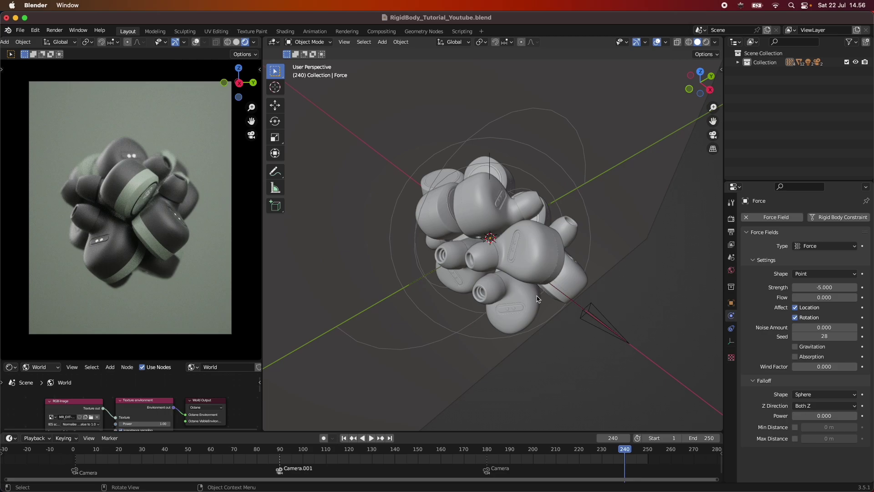
scroll(538, 298, down, 3)
middle_drag(576, 305, 515, 274)
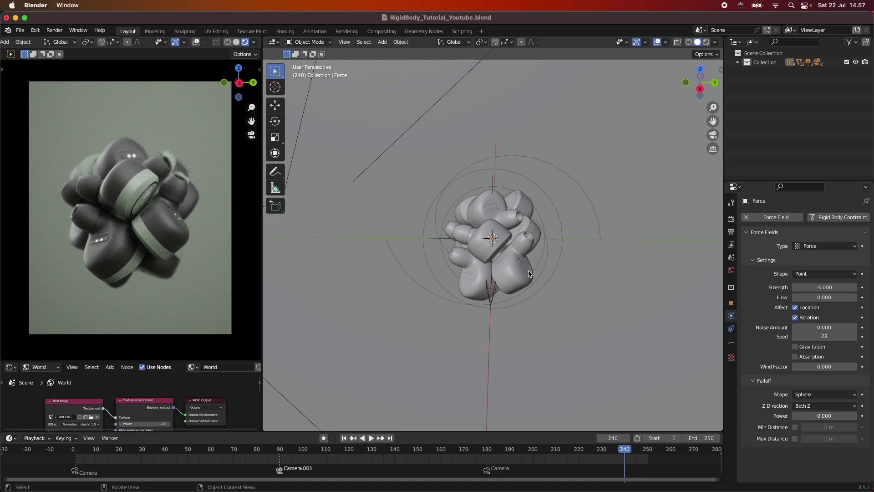
scroll(197, 391, up, 2)
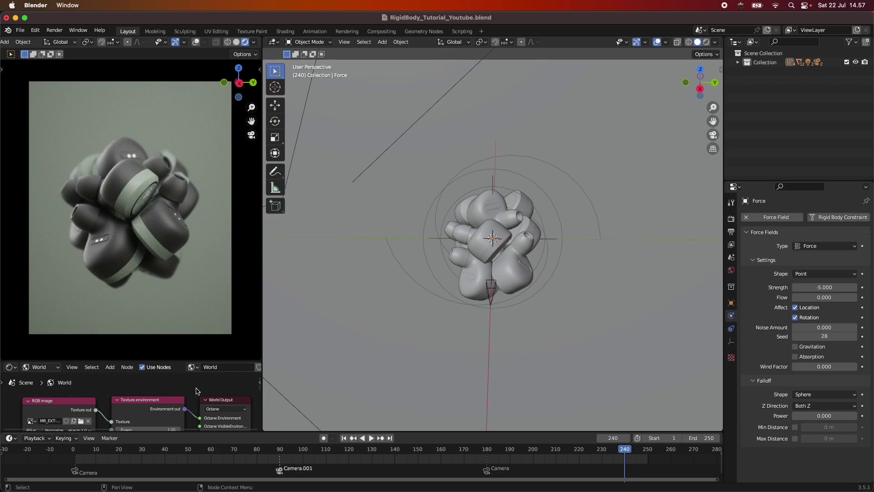
middle_drag(523, 314, 497, 275)
scroll(509, 293, down, 4)
scroll(546, 283, up, 8)
scroll(496, 272, down, 4)
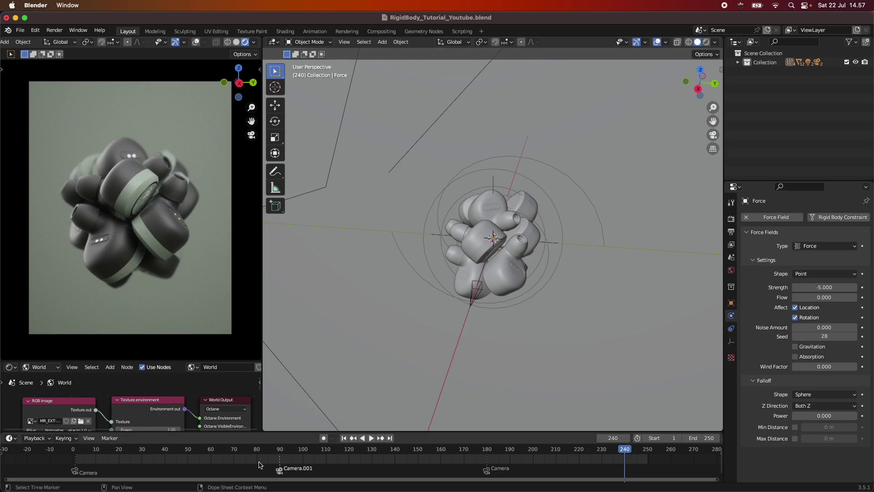
- Rewind to frame 1, switch the preview to Solid shading and view from the right
click(344, 438)
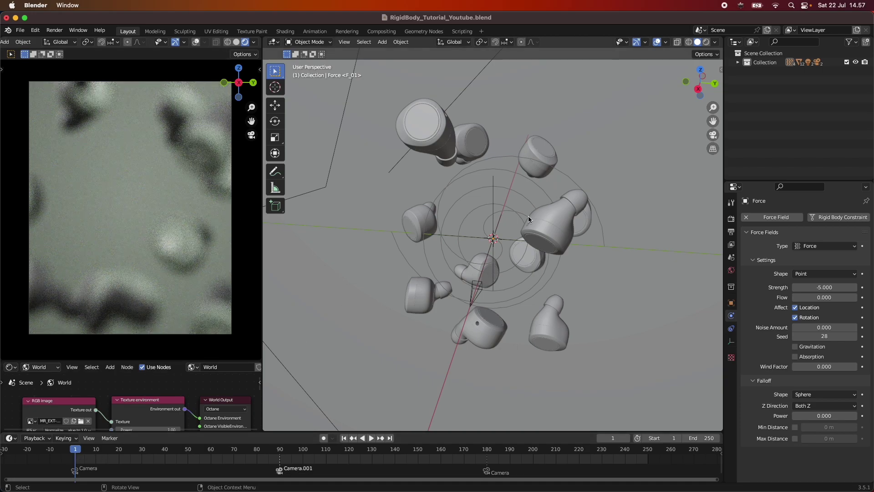
middle_drag(507, 235, 279, 48)
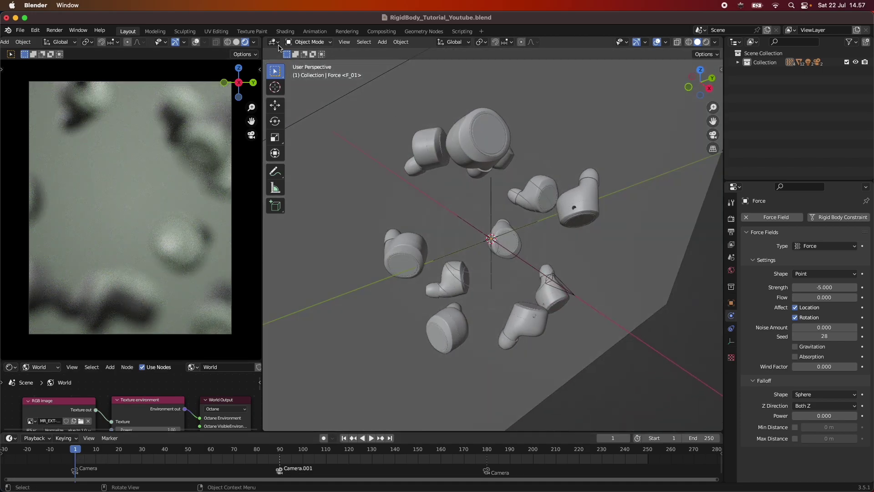
click(237, 42)
mouse_move(355, 218)
middle_down()
mouse_move(392, 208)
mouse_move(421, 141)
mouse_move(437, 147)
mouse_move(444, 182)
mouse_move(483, 263)
mouse_move(450, 256)
mouse_move(460, 188)
mouse_move(420, 256)
middle_up()
scroll(434, 273, down, 3)
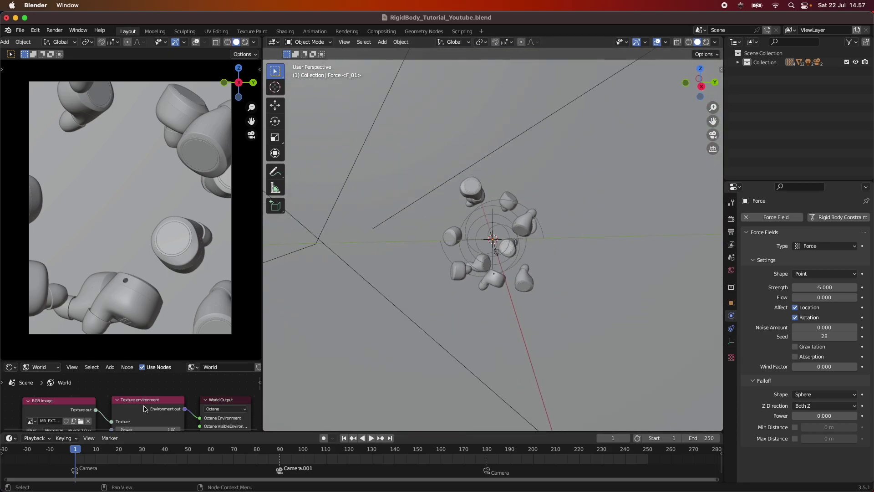
scroll(494, 293, up, 1)
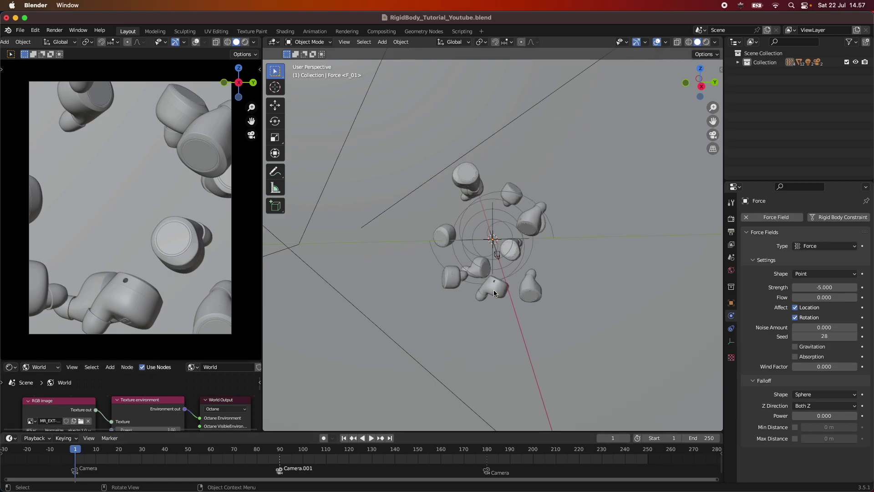
click(701, 87)
scroll(531, 277, up, 3)
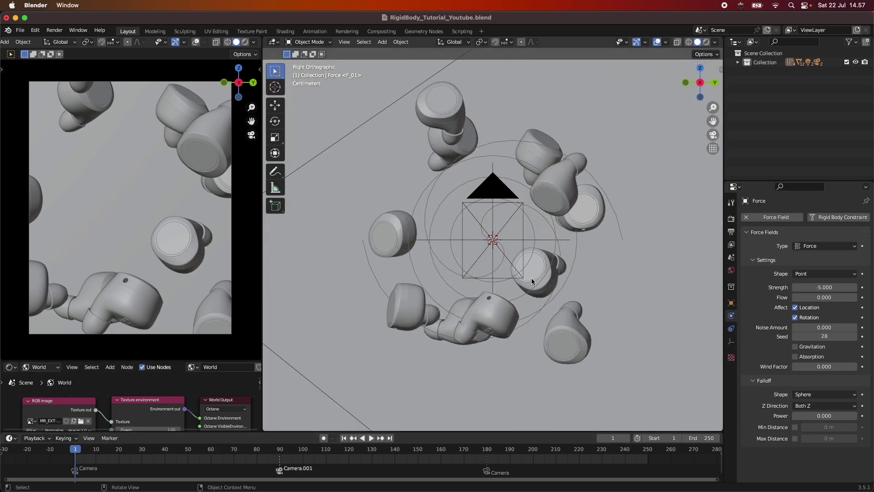
- Play the rigid-body simulation, stop it, and scrub back to frame 60
click(368, 439)
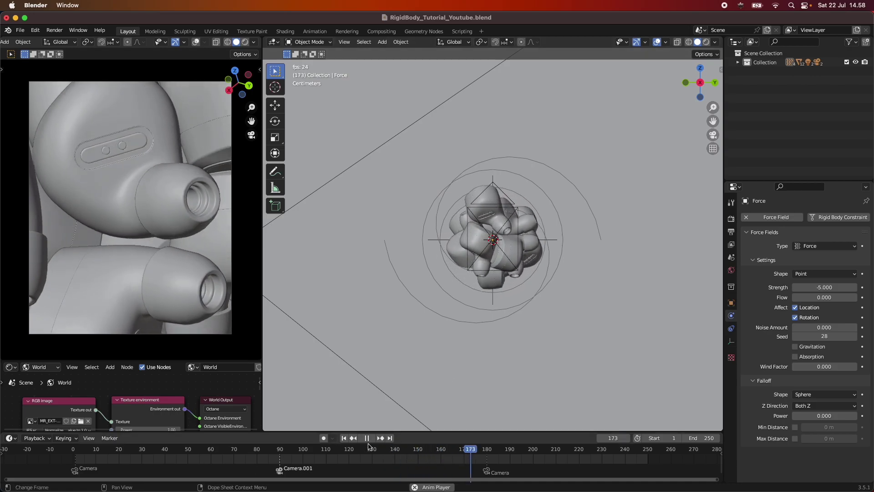
click(366, 437)
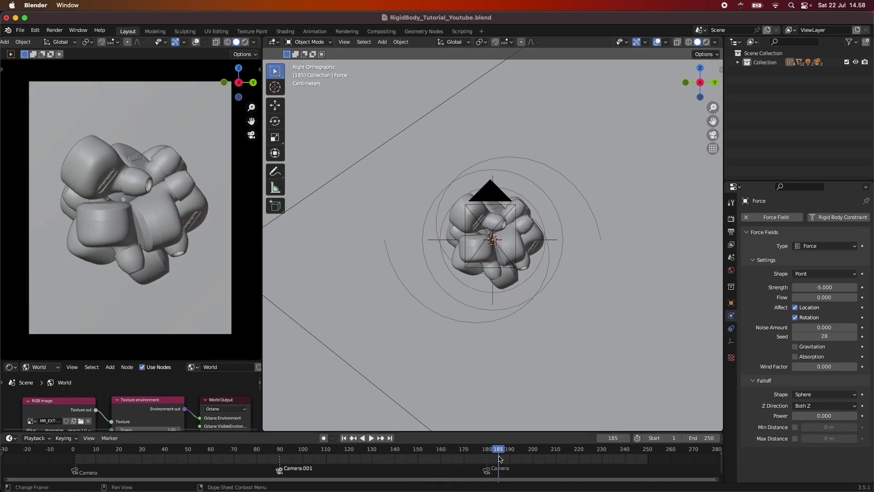
drag(499, 452, 211, 457)
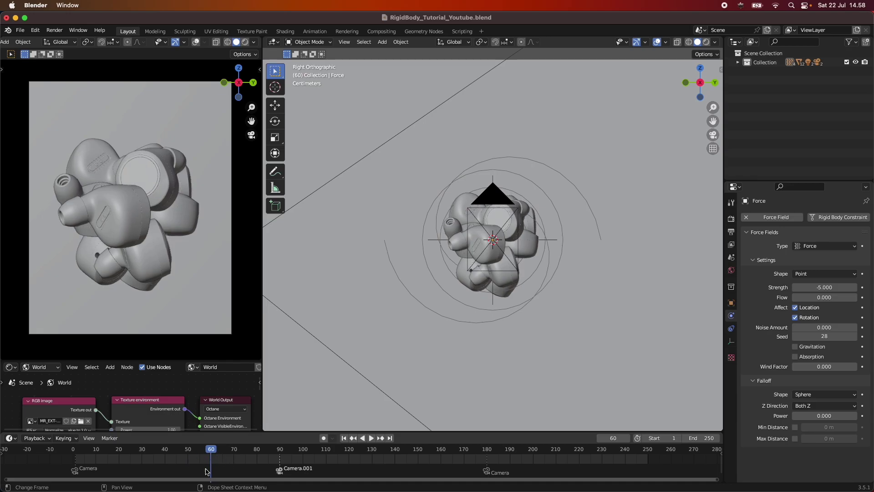
- Expand Collection, select Camera and add a time marker at frame 60
click(738, 62)
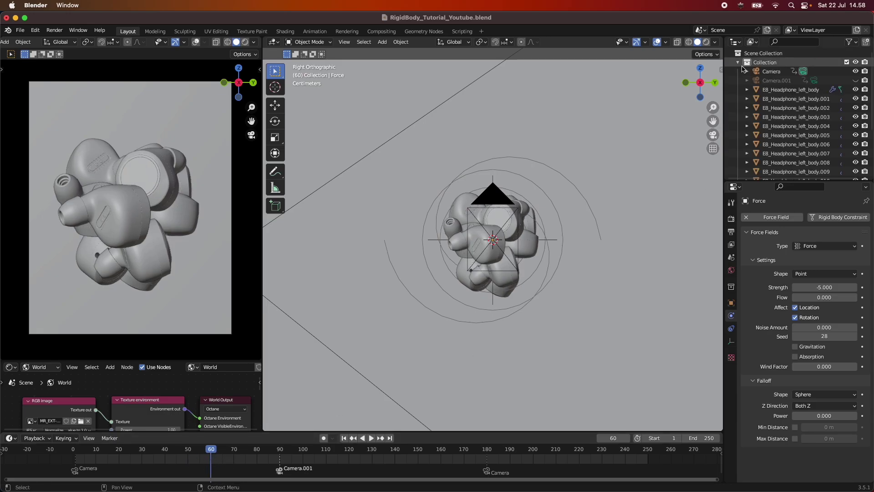
click(772, 71)
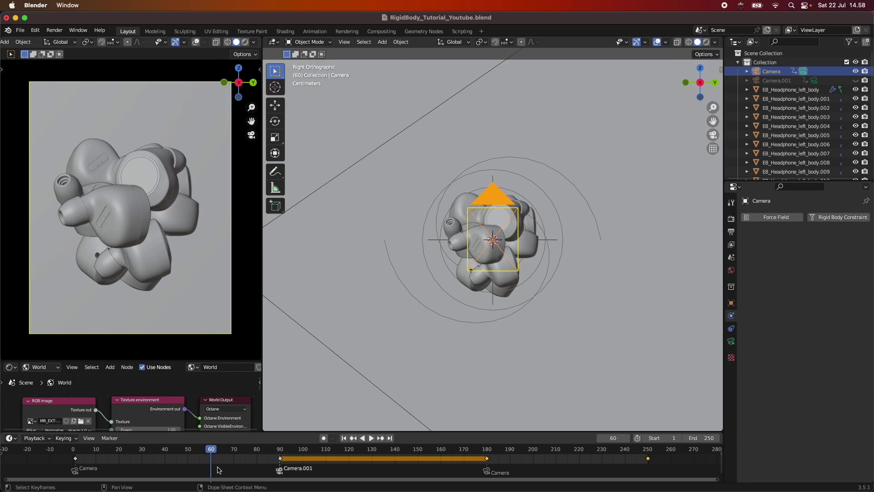
click(111, 441)
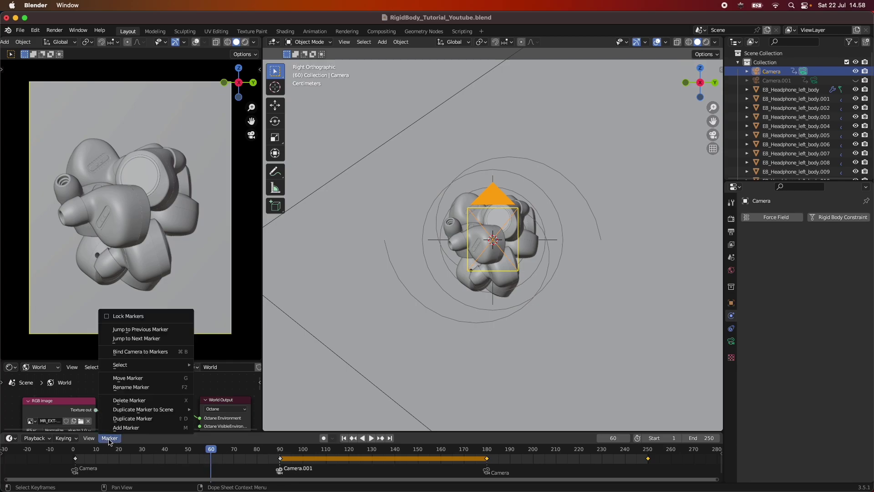
click(137, 429)
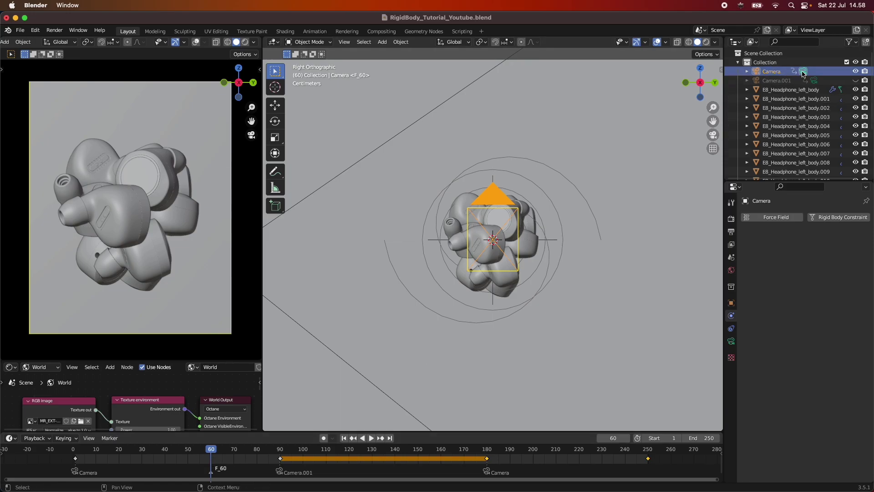
right_click(216, 459)
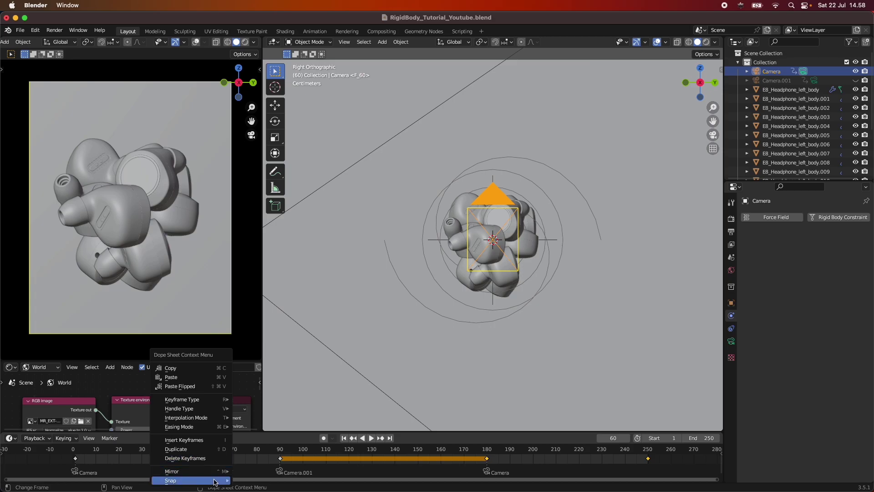
click(109, 439)
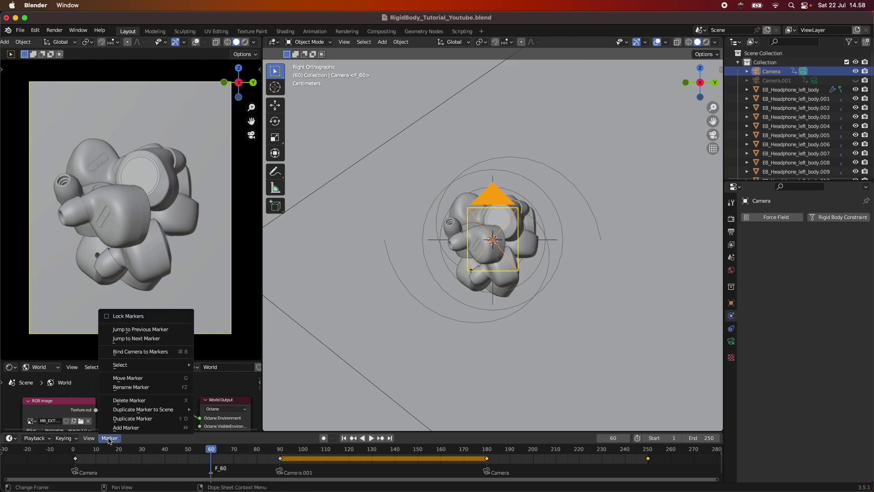
click(161, 427)
- Step the playhead off and back to frame 60, then reopen the Marker menu
click(107, 439)
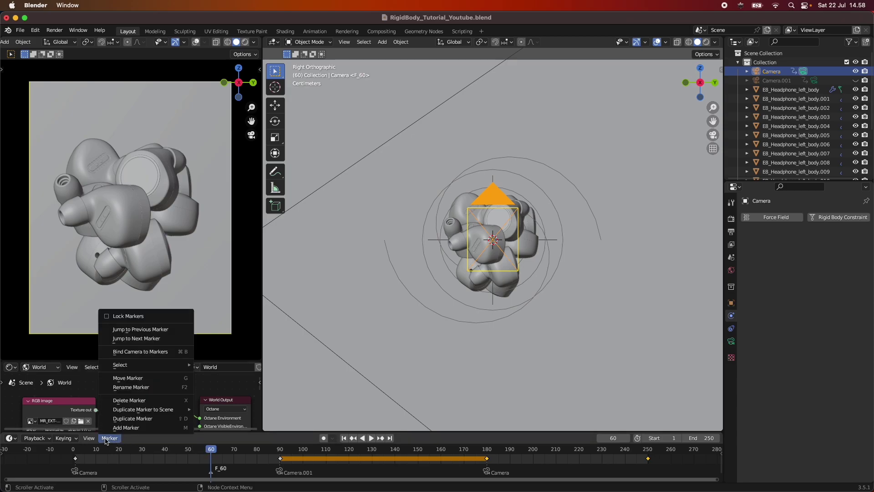
right_click(213, 475)
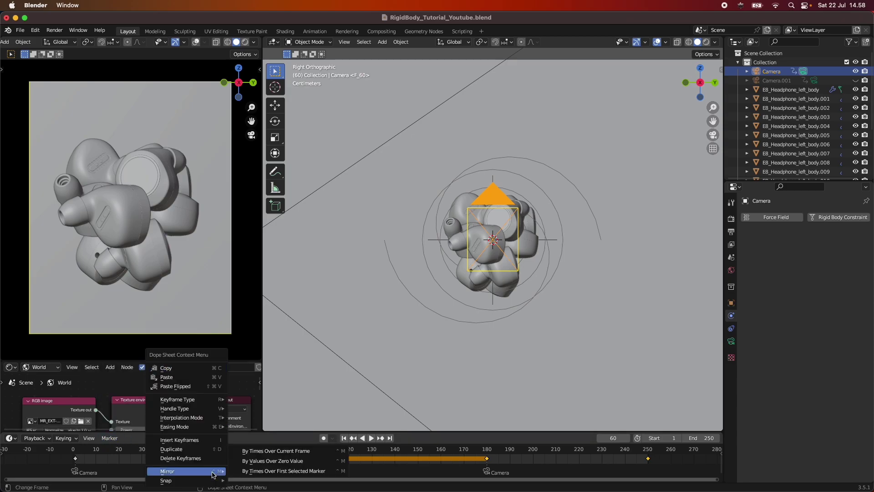
click(273, 461)
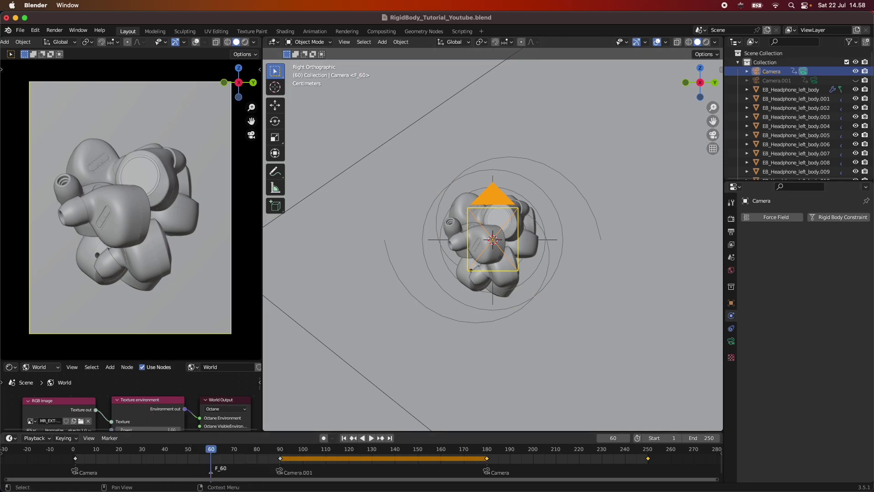
right_click(774, 72)
click(208, 456)
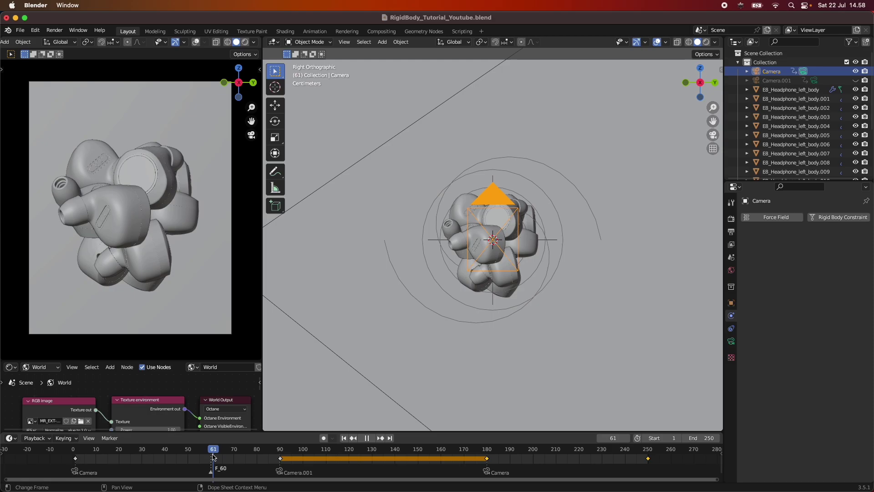
key(Right)
key(Right)
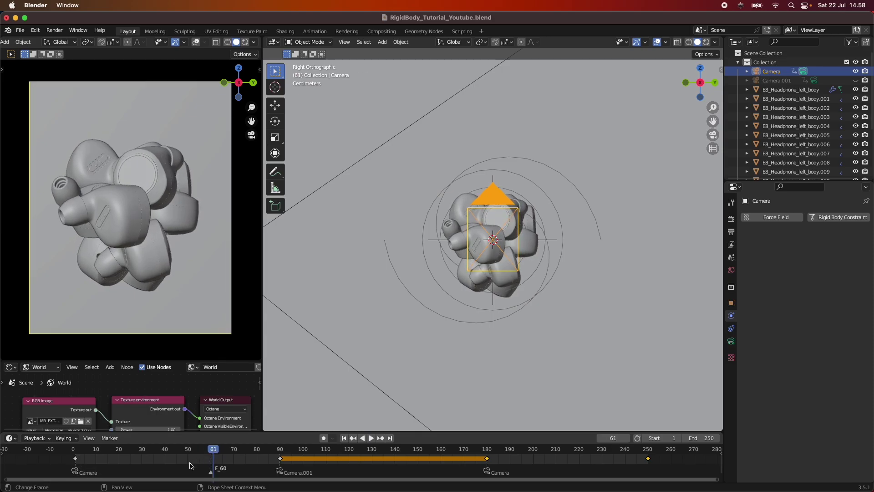
key(Left)
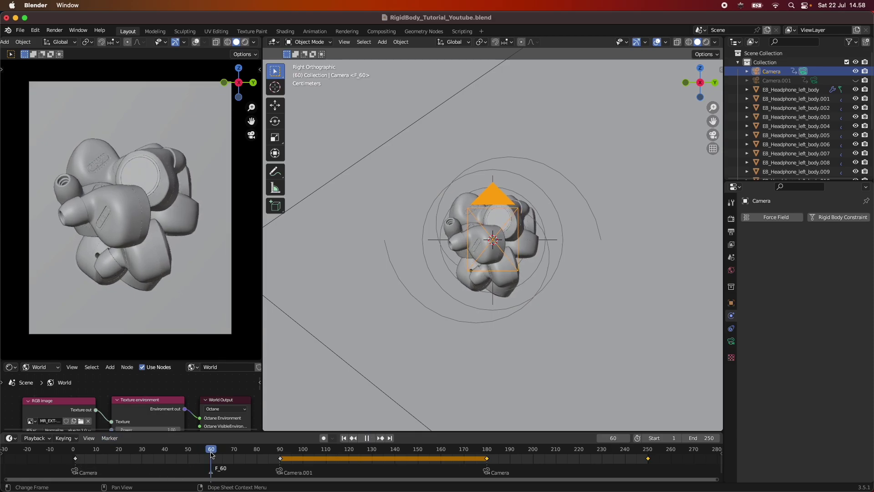
click(109, 439)
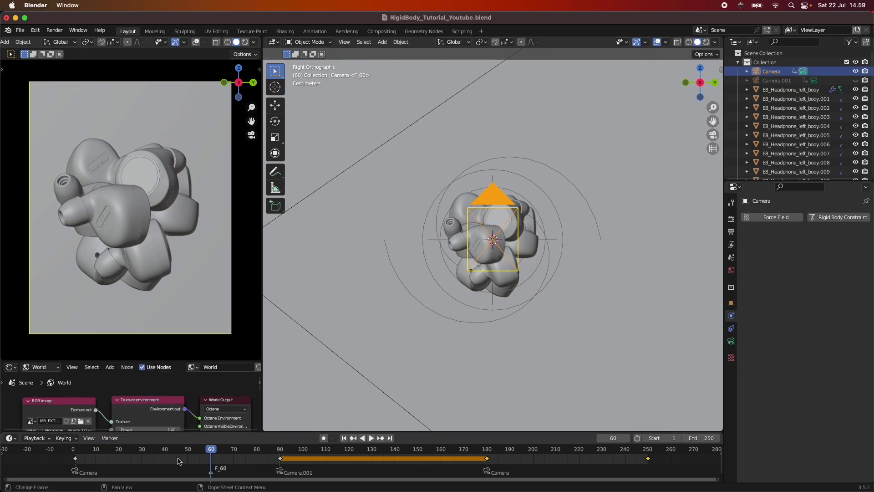
mouse_move(200, 489)
- Bind Camera and the now-visible Camera.001 to the frame-60 marker
click(109, 439)
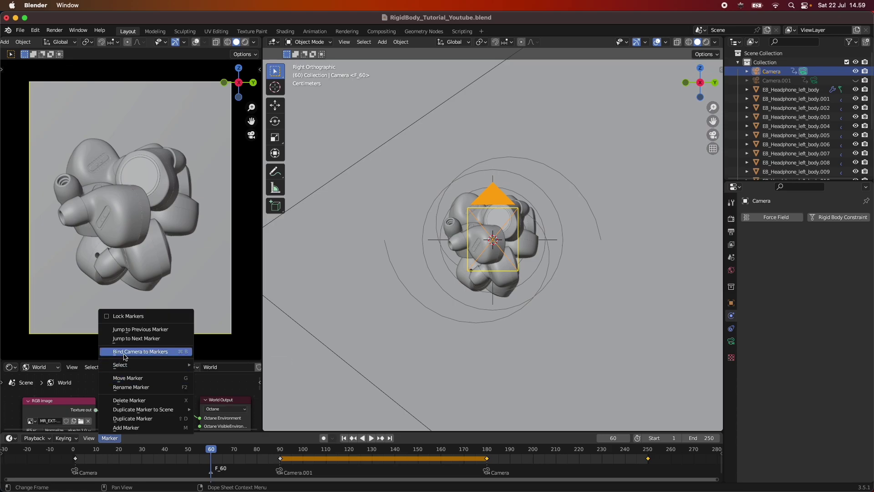
click(145, 354)
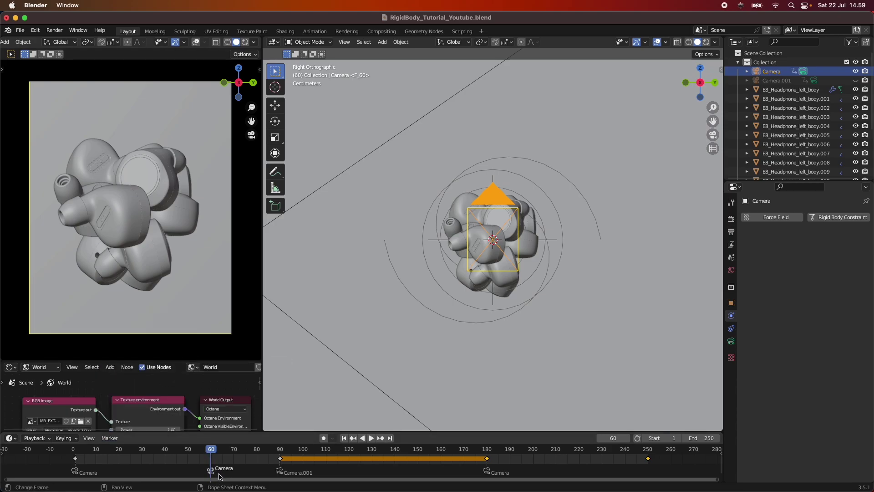
click(793, 82)
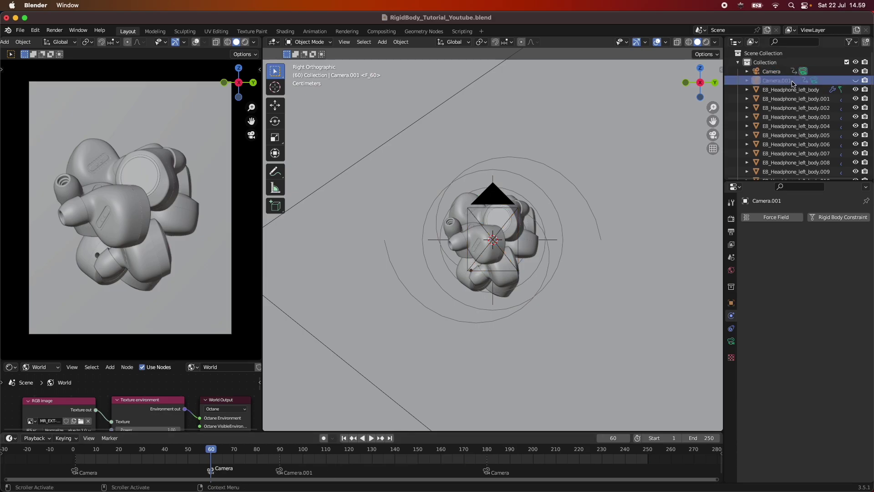
click(856, 80)
click(814, 81)
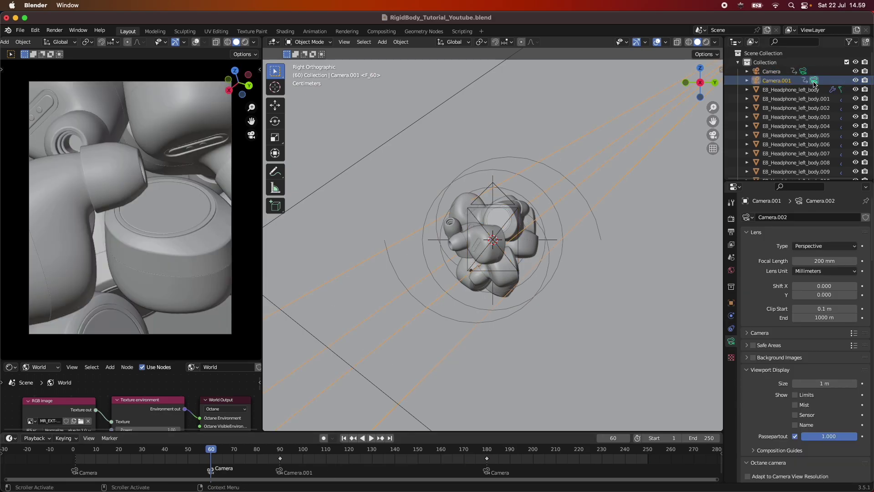
click(109, 438)
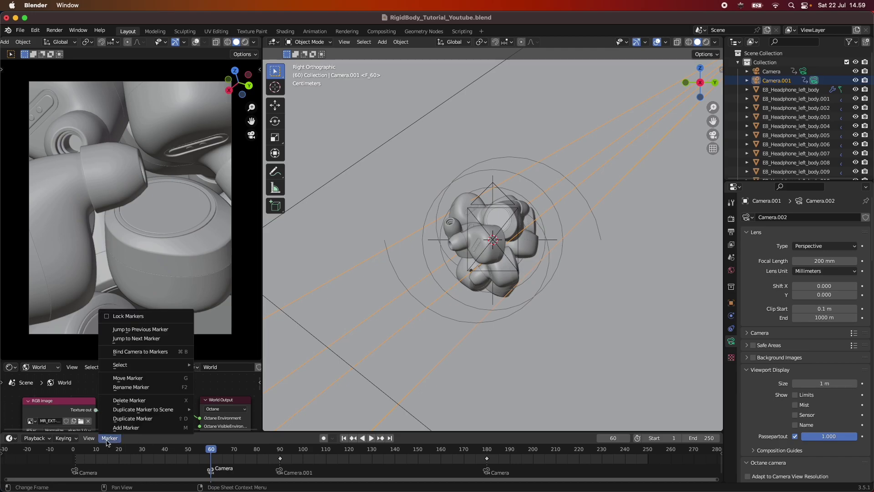
click(140, 351)
- Scrub forward and delete the stray Camera.001 marker at frame 72
click(93, 451)
drag(92, 450, 238, 458)
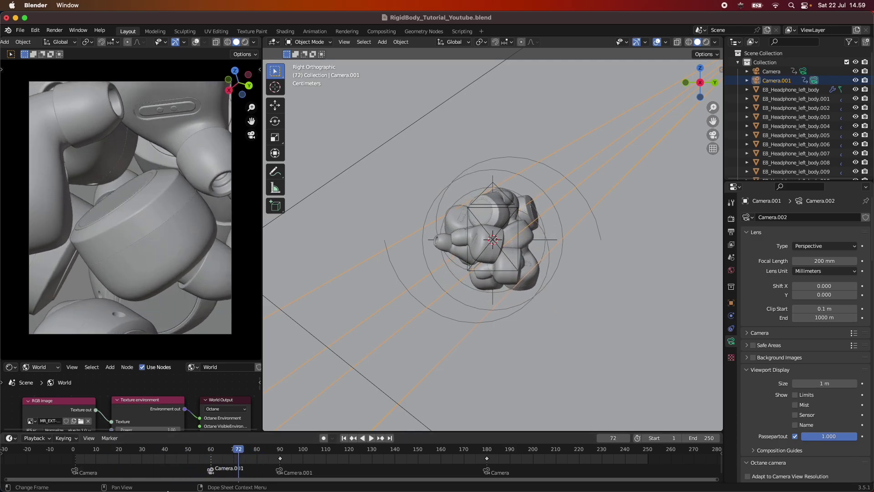
key(x)
click(214, 472)
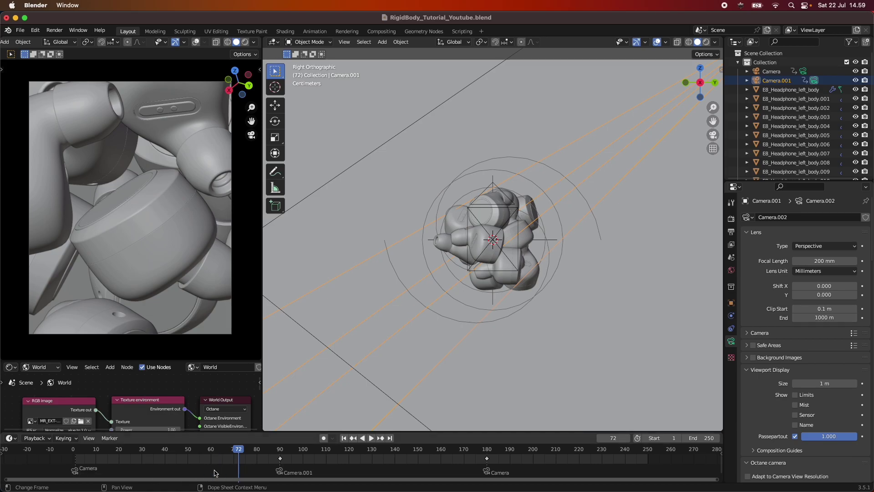
- Replay the simulation from the start and scrub through the camera cuts
key(shift+Left)
key(space)
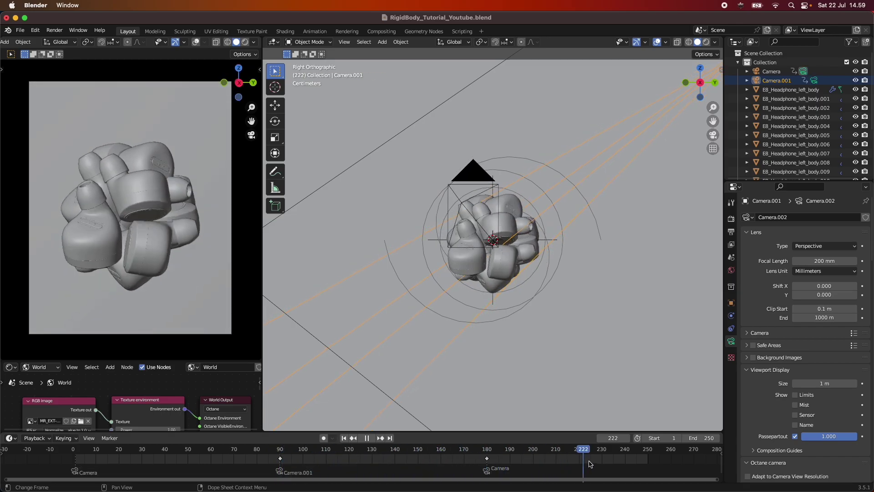
drag(580, 464, 245, 468)
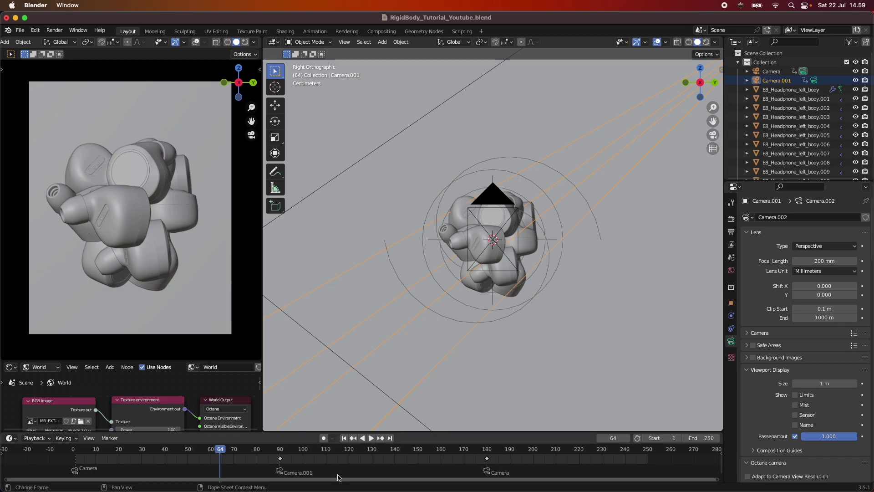
- Hide Camera.001 in the viewport while orbiting around the earbud cluster
middle_drag(544, 157, 555, 212)
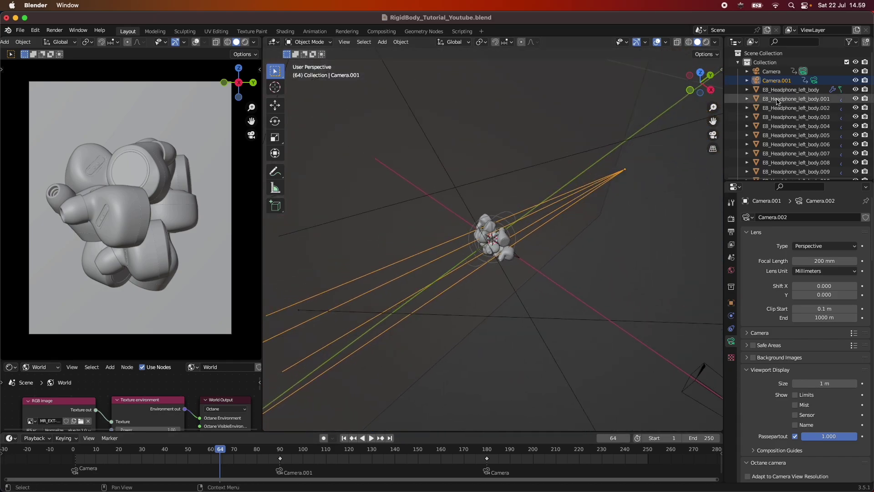
click(856, 80)
scroll(491, 268, up, 5)
middle_drag(491, 268, 437, 266)
middle_drag(539, 294, 612, 285)
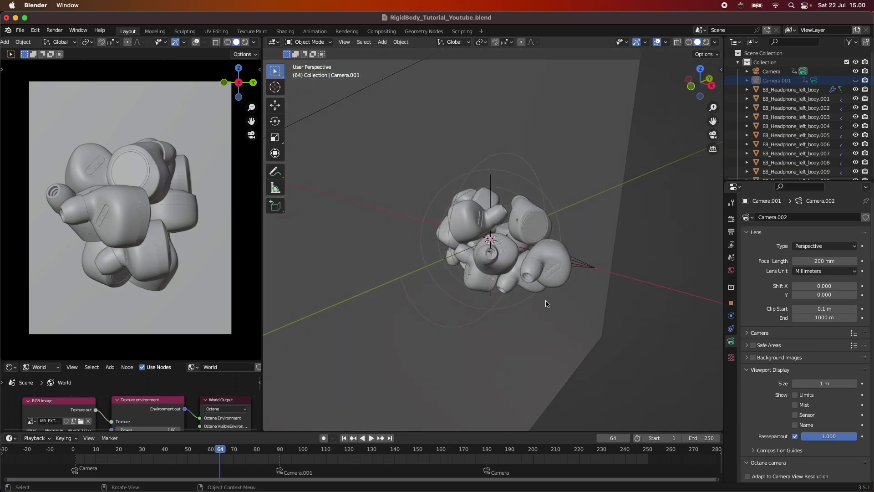
scroll(786, 152, down, 4)
- Select the Vortex, Turbulence and Force field objects in the Outliner
click(770, 170)
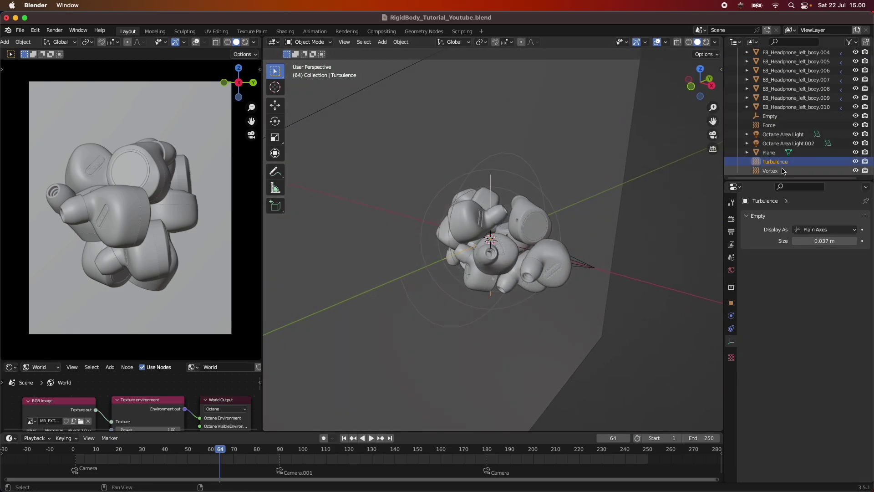
ctrl+click(775, 162)
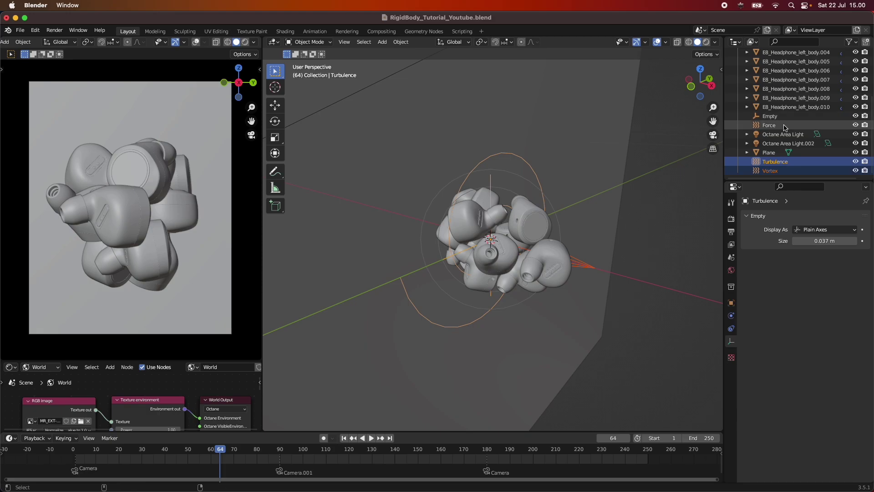
ctrl+click(785, 125)
- Delete the three selected force fields and rewind to frame 1
key(x)
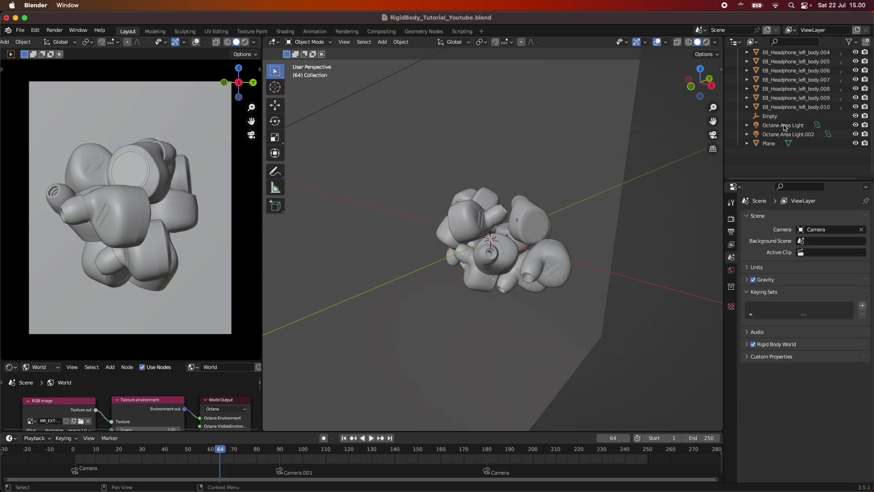
middle_drag(591, 273, 455, 364)
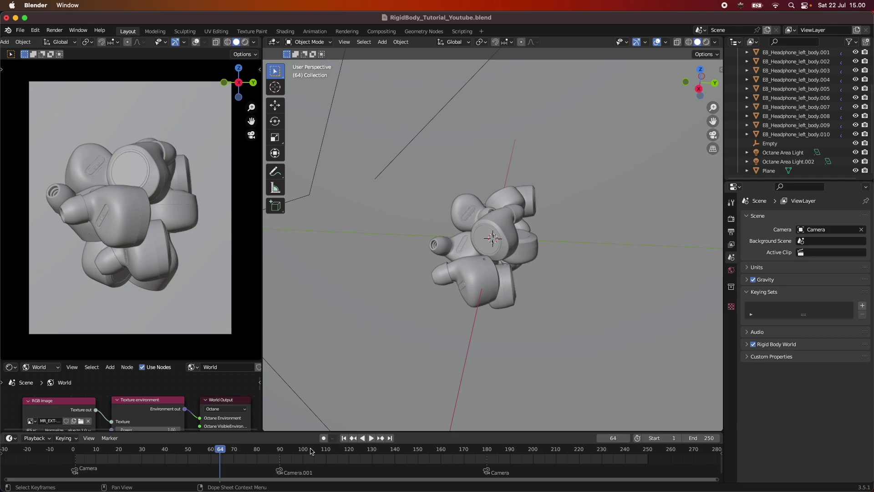
click(344, 437)
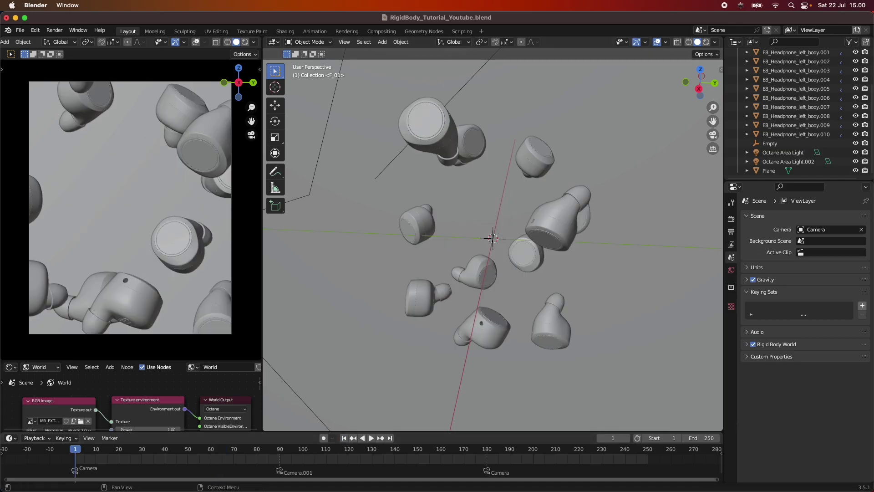
- Clear the Rigid Body World cache with Delete Bake
click(749, 345)
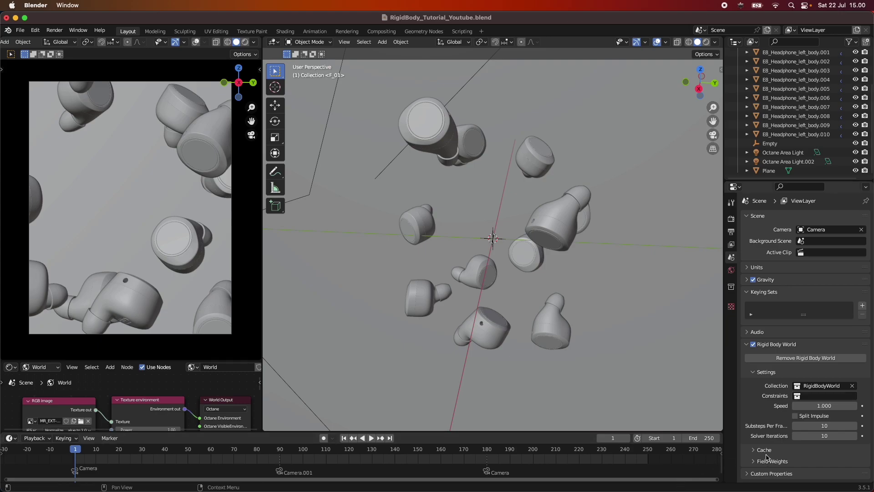
click(764, 450)
scroll(770, 450, down, 4)
click(814, 401)
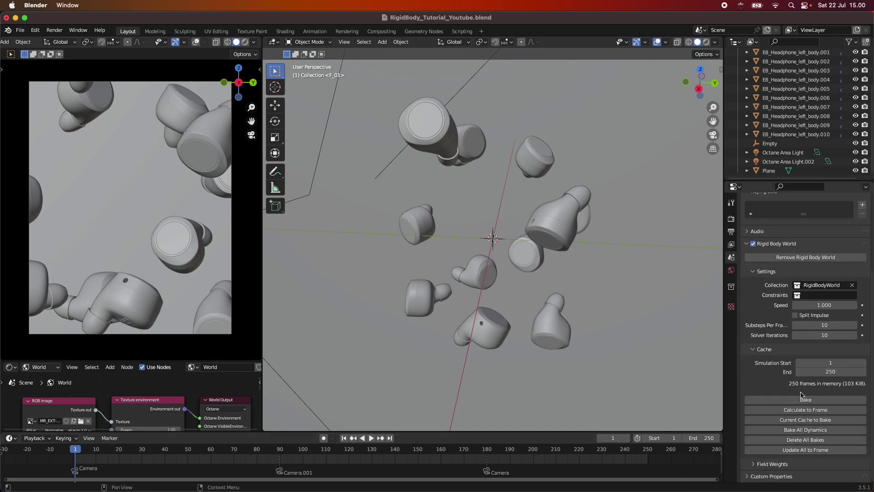
- Replay the simulation in Right view, then stop and return to frame 1
click(699, 90)
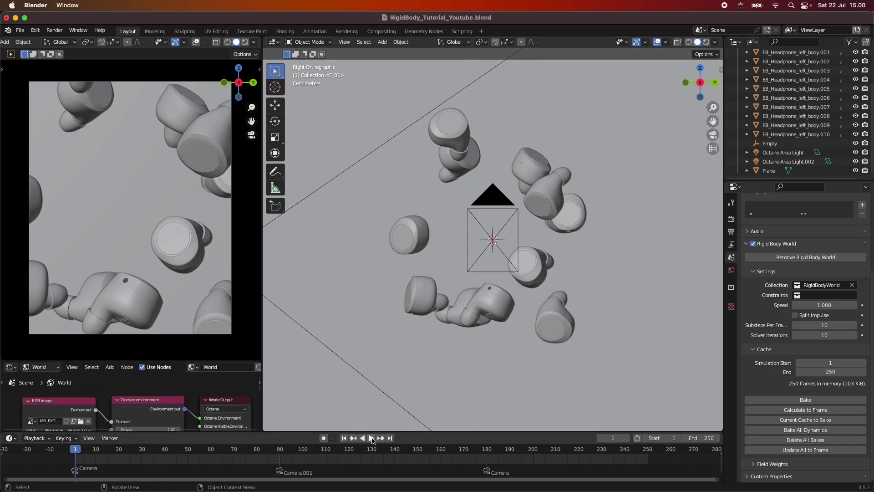
click(371, 438)
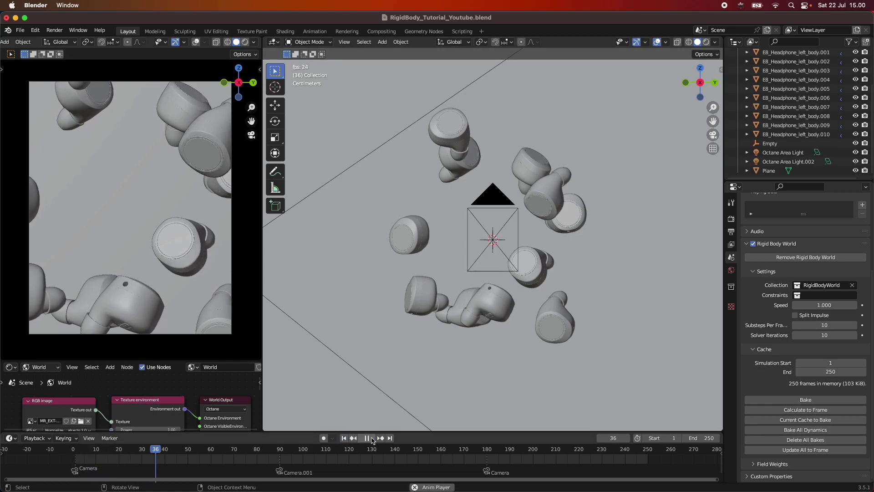
click(372, 438)
click(343, 437)
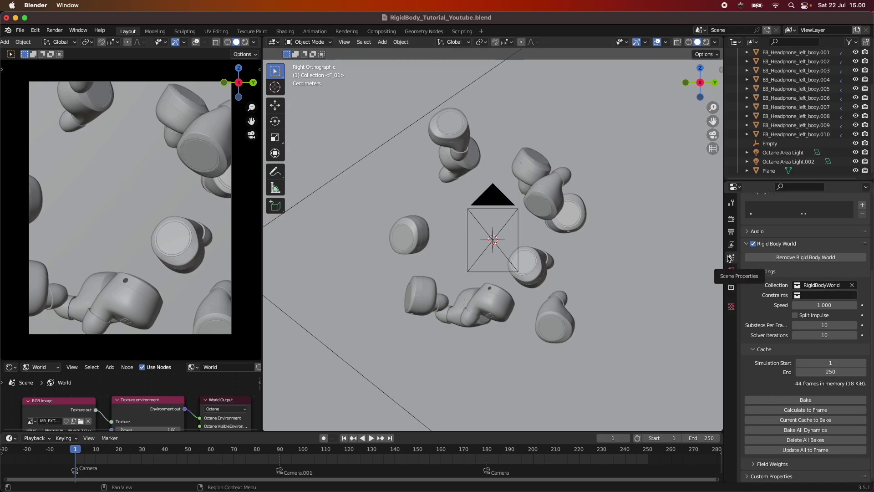
- Set the Rigid Body World Gravity field weight to 1 and play the simulation
click(759, 463)
scroll(784, 438, down, 6)
click(815, 362)
text(1)
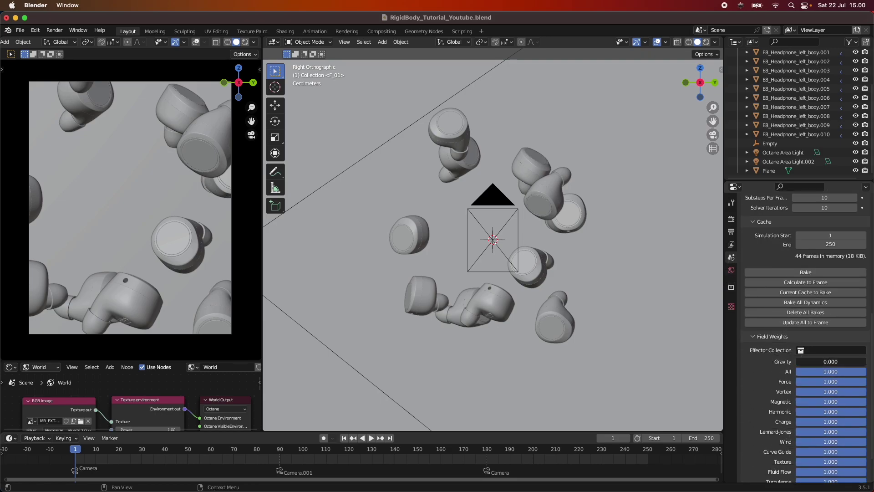
key(Return)
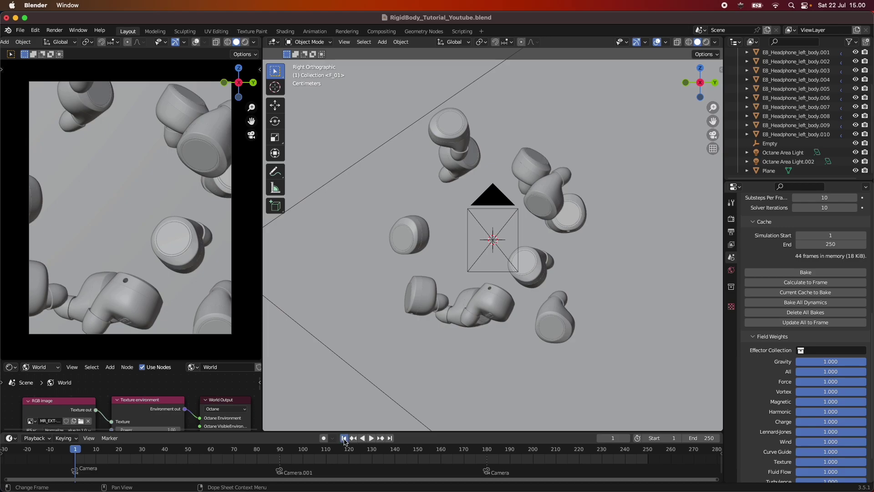
click(371, 438)
key(Escape)
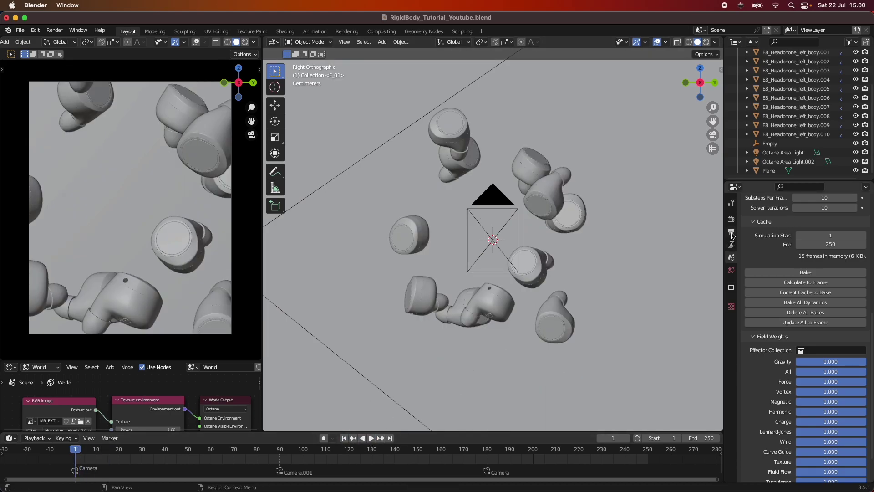
- Reopen Rigid Body World Field Weights and drag Gravity back to 0
click(762, 338)
click(749, 242)
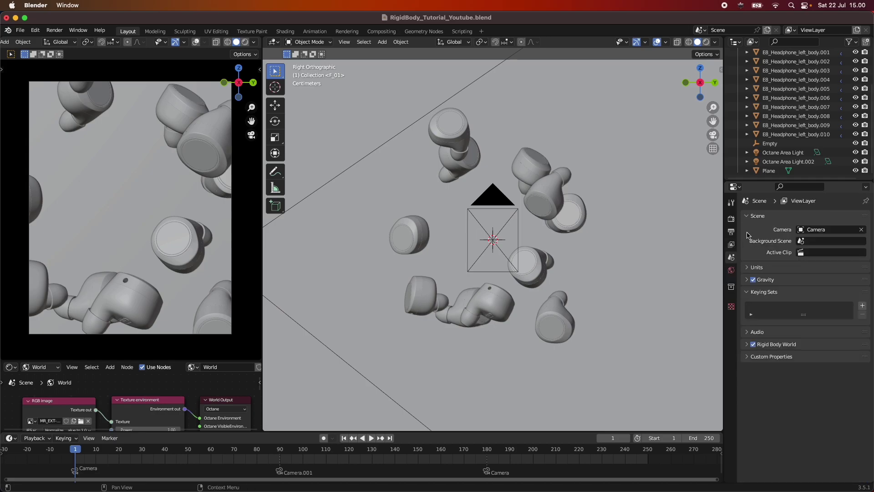
click(749, 216)
click(749, 253)
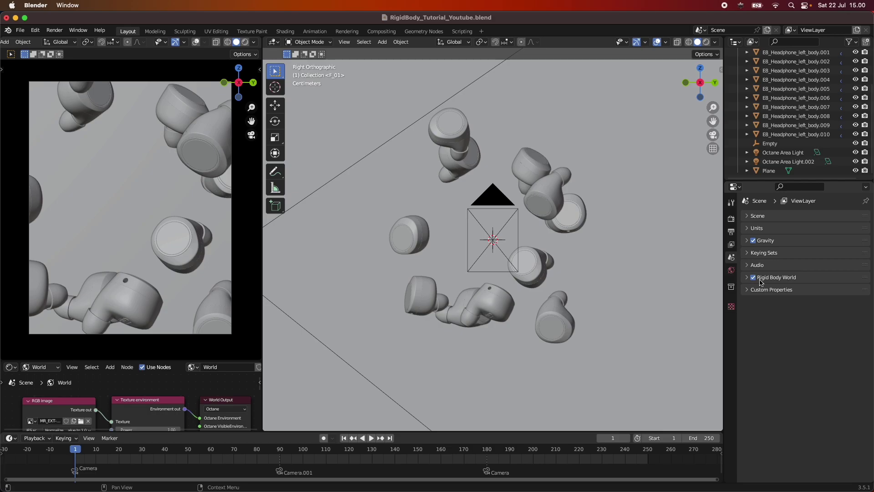
click(749, 278)
scroll(786, 410, down, 2)
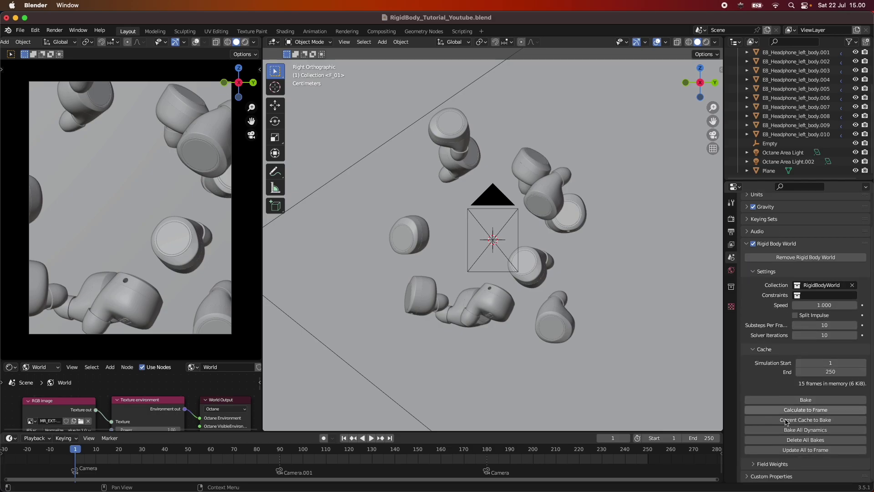
click(772, 463)
scroll(842, 409, down, 6)
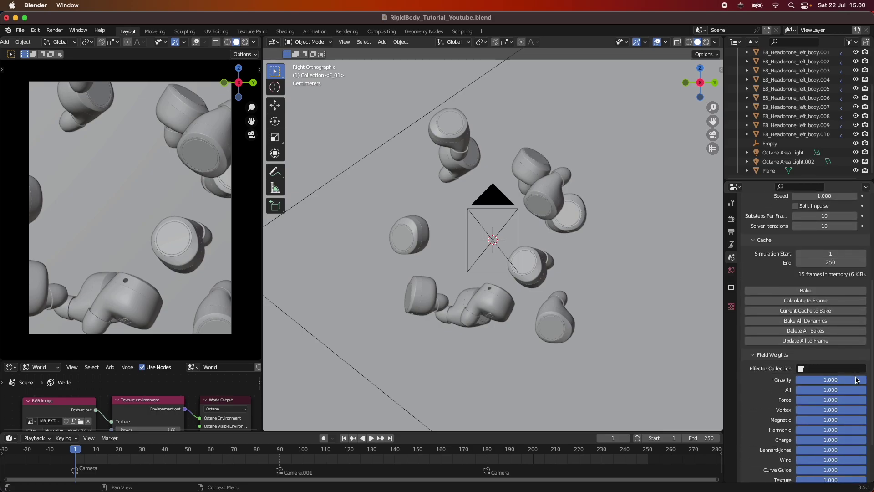
drag(857, 380, 796, 380)
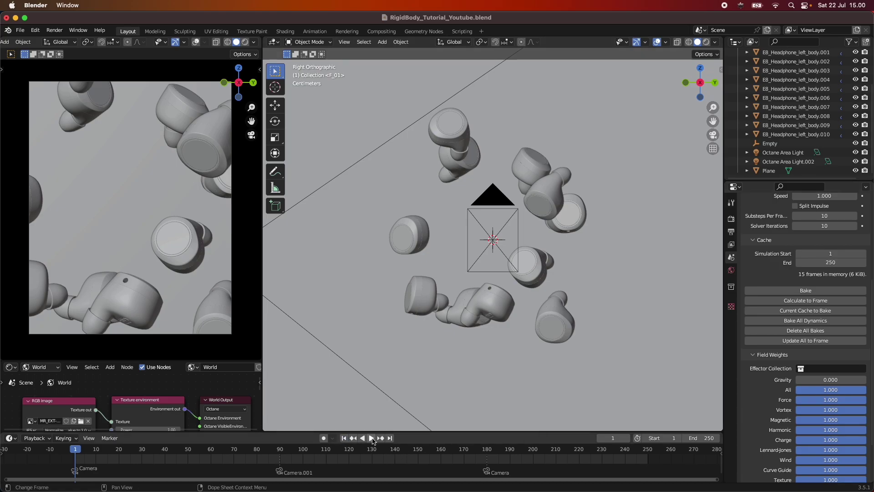
- Replay the gravity-free simulation from frame 1, then stop and rewind to frame 1
click(371, 437)
click(343, 438)
click(372, 438)
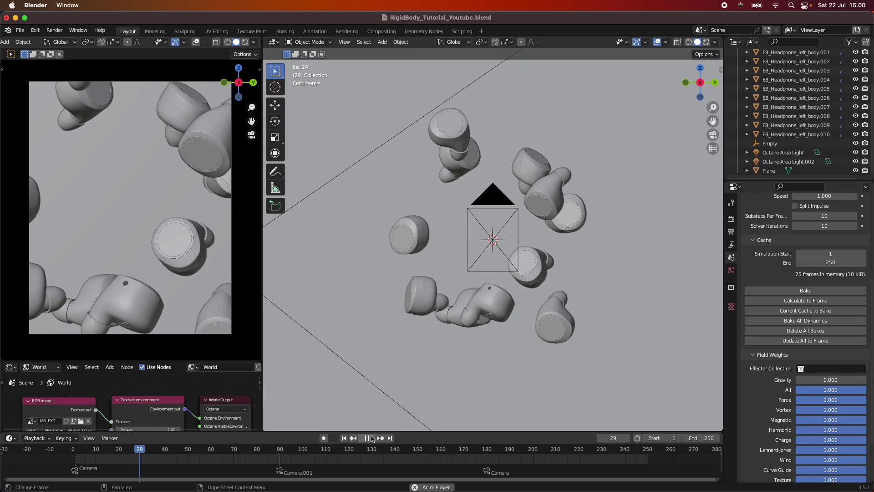
click(367, 437)
click(344, 438)
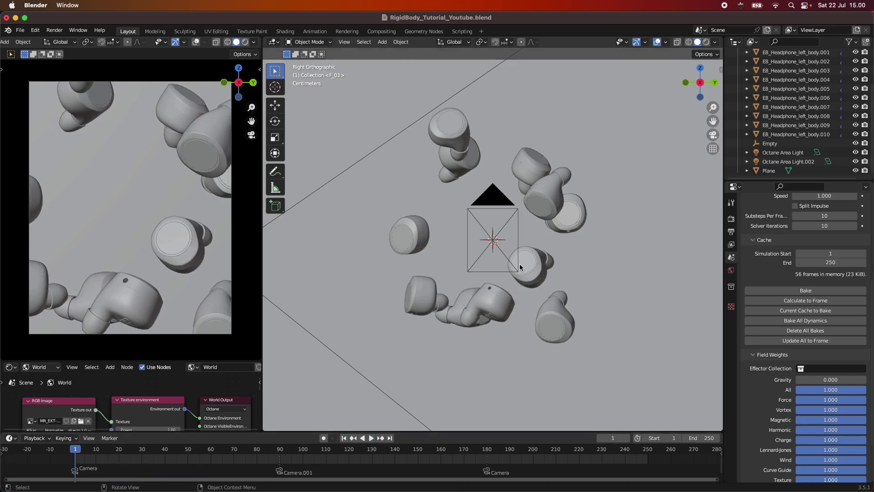
- Switch to Right view and hide the scene camera
middle_drag(569, 280, 572, 300)
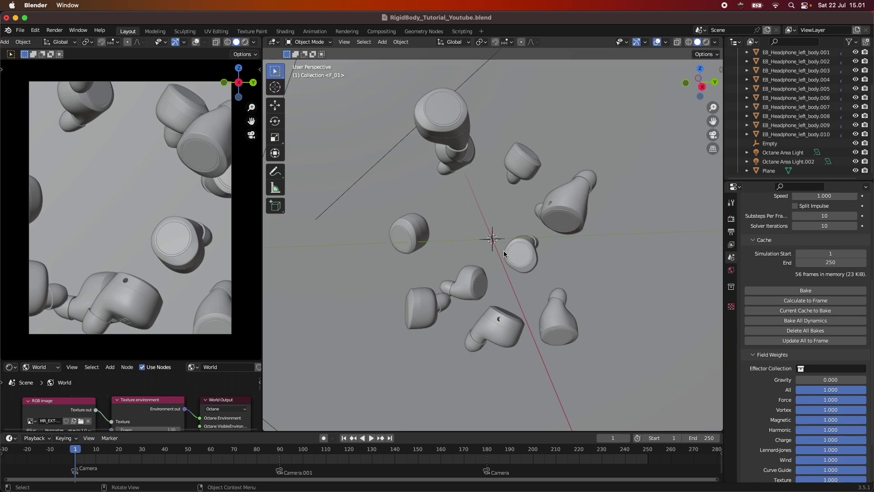
scroll(507, 259, down, 4)
scroll(507, 260, up, 4)
click(702, 86)
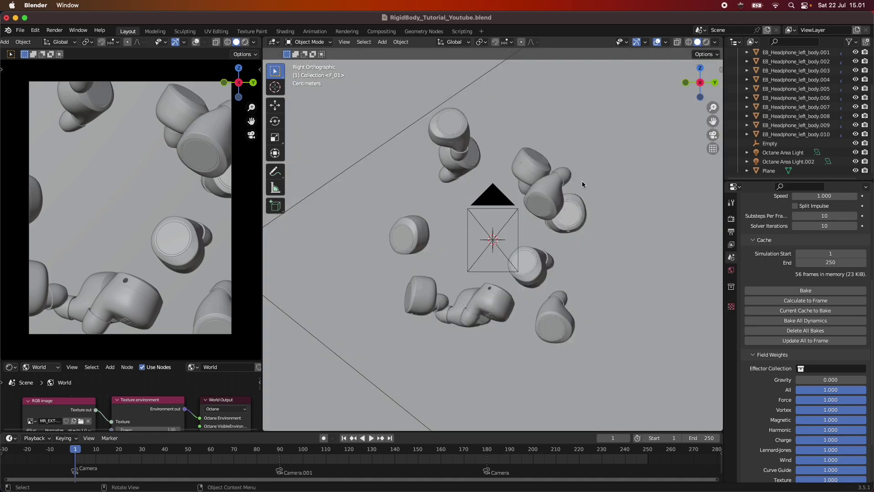
scroll(583, 178, up, 3)
click(506, 165)
scroll(796, 114, up, 5)
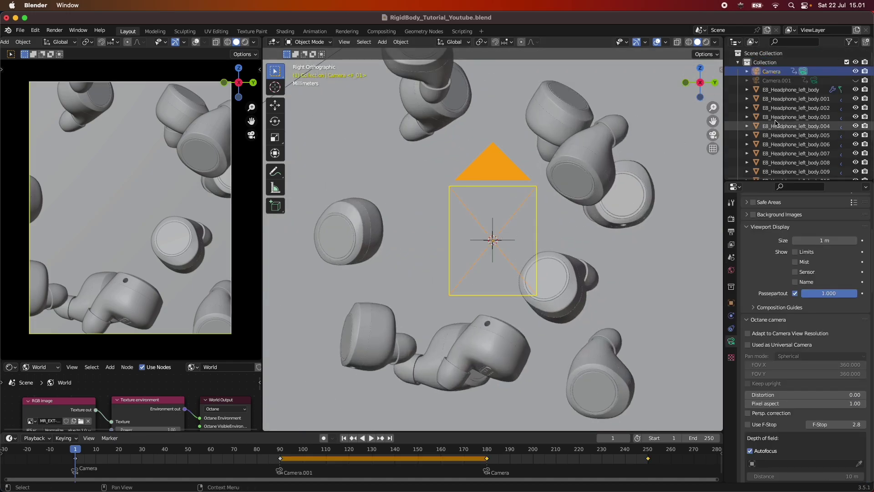
key(h)
- Add a Force field at the scene centre, shrink it and apply its scale
key(shift+a)
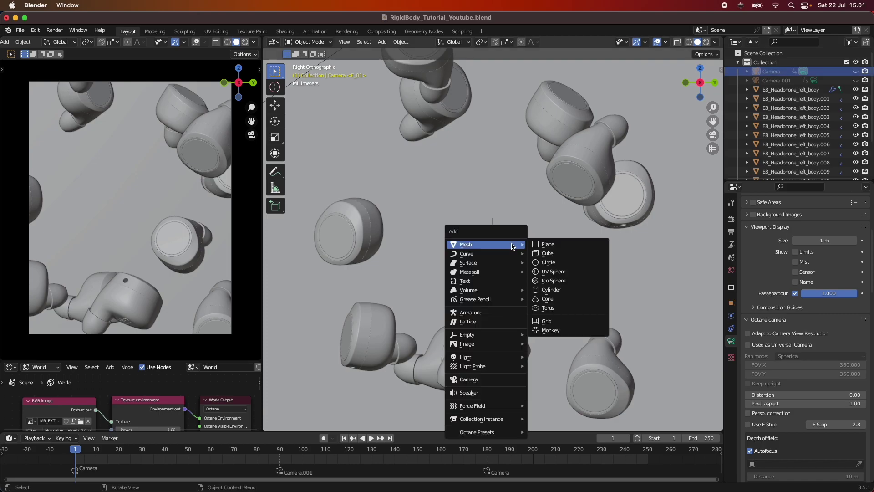
mouse_move(496, 406)
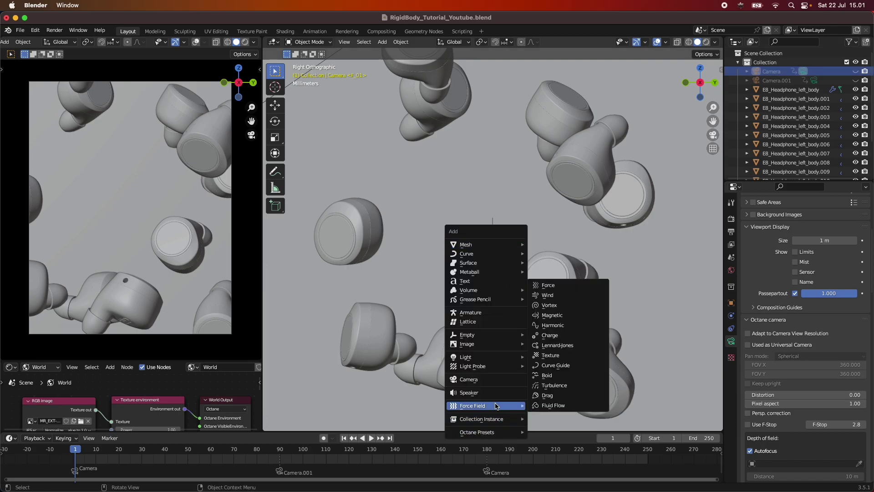
click(568, 289)
key(s)
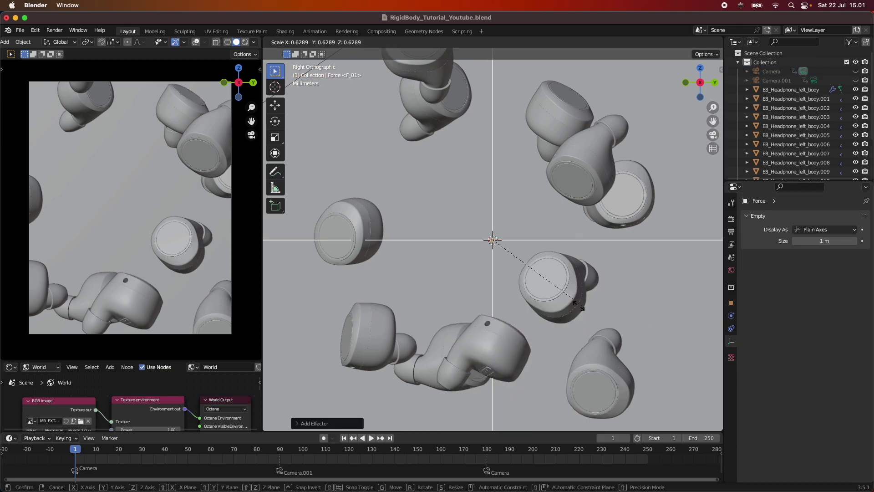
click(592, 303)
key(ctrl+a)
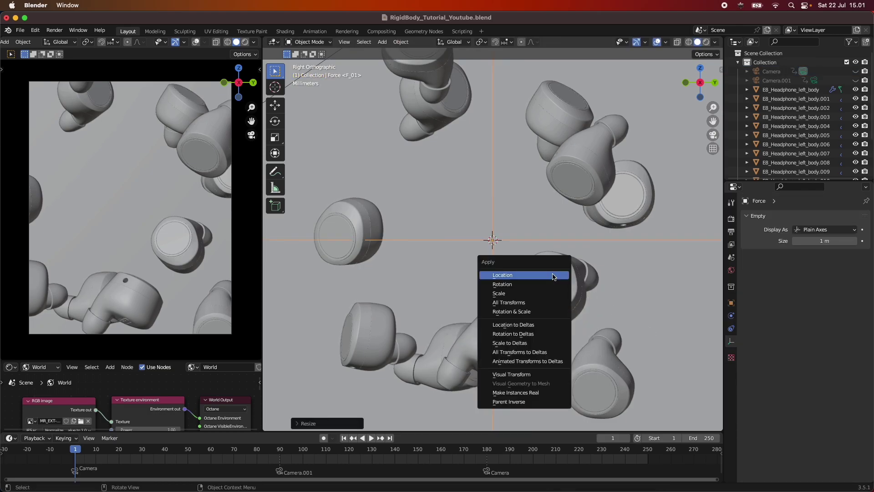
click(548, 294)
- Select the force field empty at the centre and apply its scale
click(558, 280)
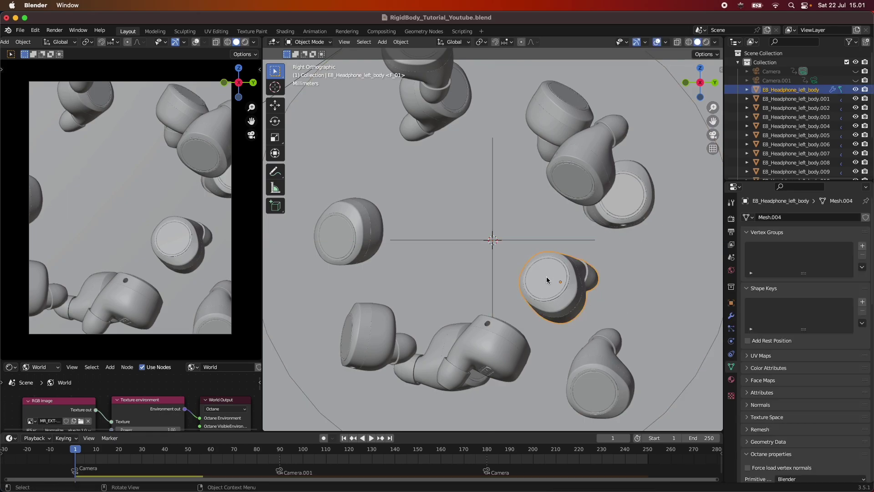
key(ctrl+a)
key(Escape)
click(494, 234)
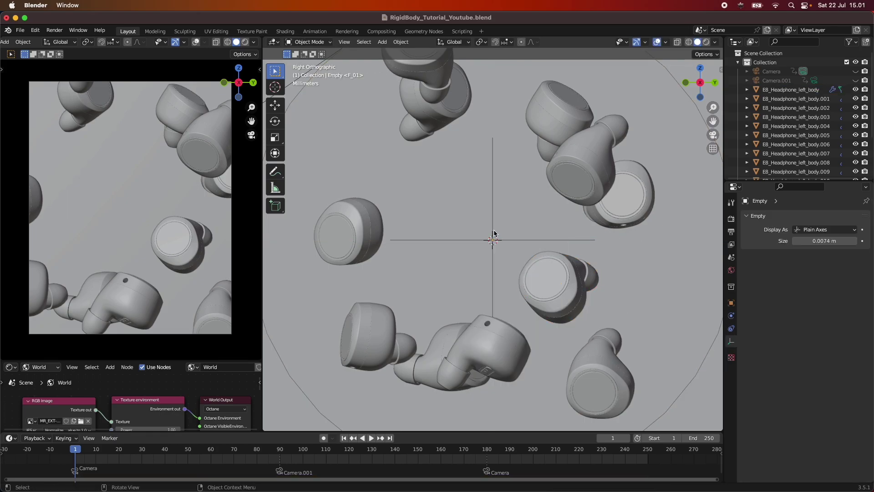
click(493, 239)
key(ctrl+a)
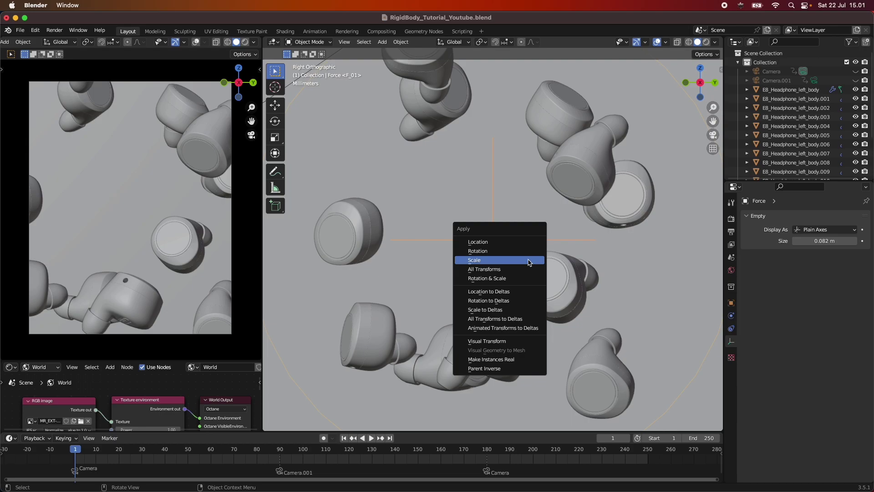
click(532, 259)
- Shrink the force empty twice more, applying scale each time, to 0.019 m display size
key(s)
click(580, 276)
key(ctrl+a)
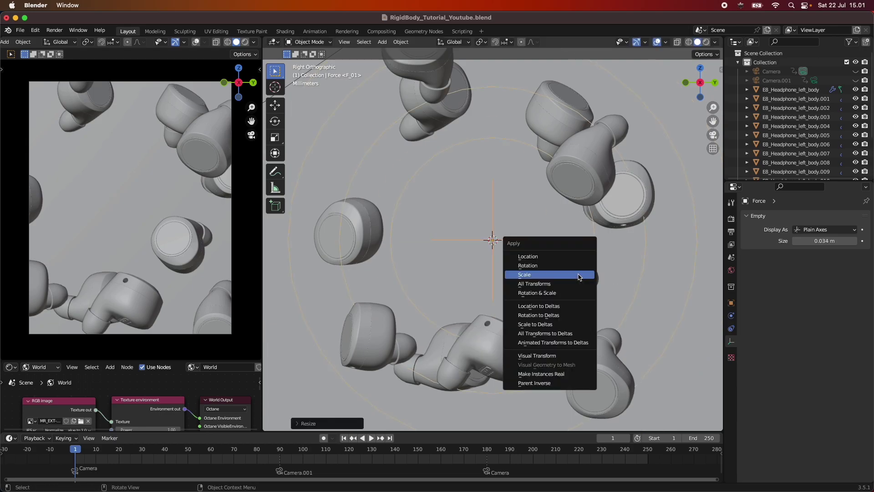
click(579, 276)
key(s)
click(616, 291)
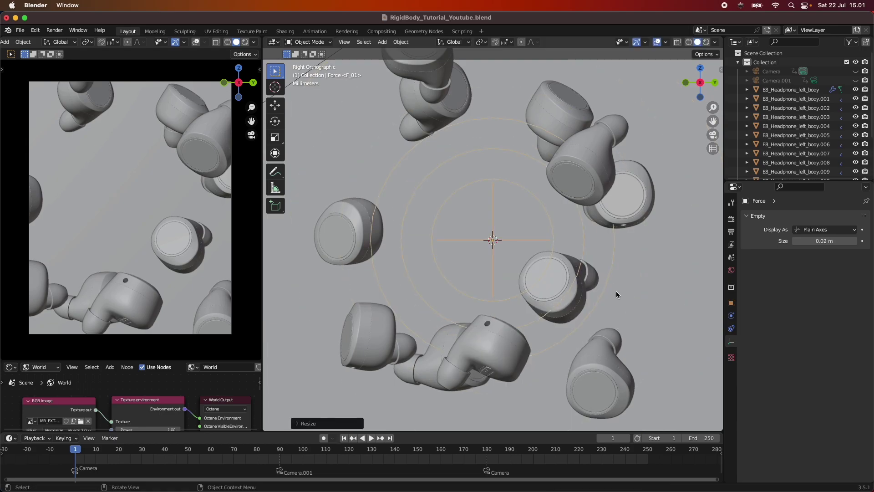
key(ctrl+a)
click(616, 290)
middle_drag(504, 244, 560, 242)
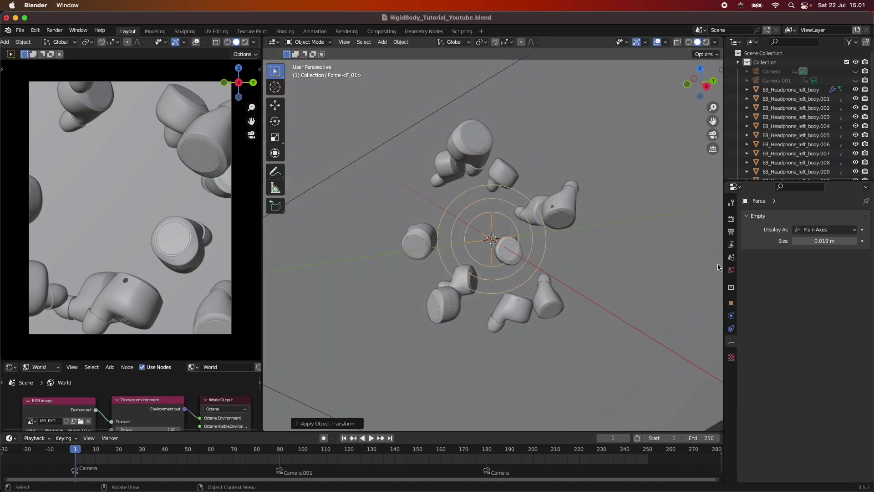
- In Physics properties, inspect EB_Headphone_left_body.002: Active rigid body, 5 kg, Convex Hull shape
click(731, 315)
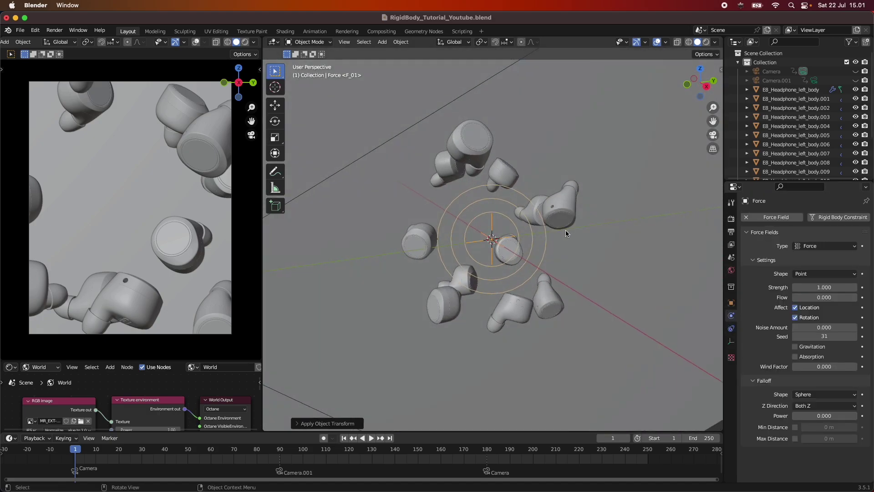
click(564, 203)
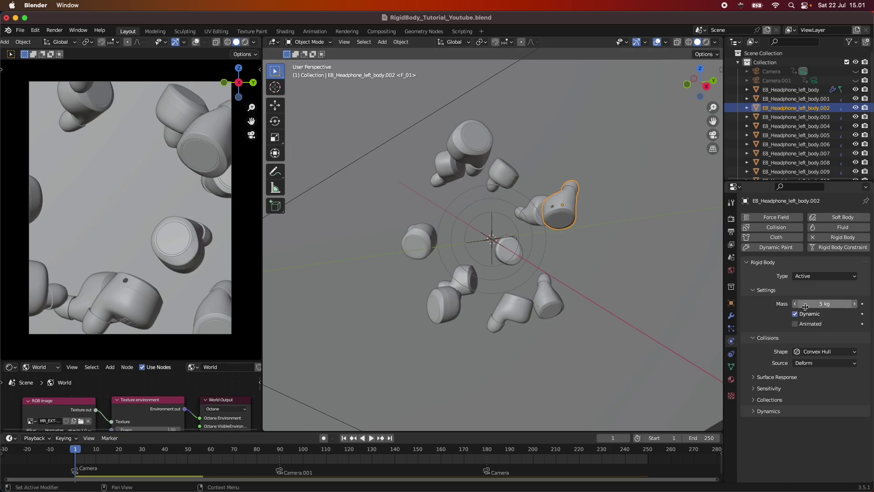
- Check the earbud's friction and bounciness (0.200), Convex Hull shape and 0.0005 m collision margin, unchanged
click(787, 376)
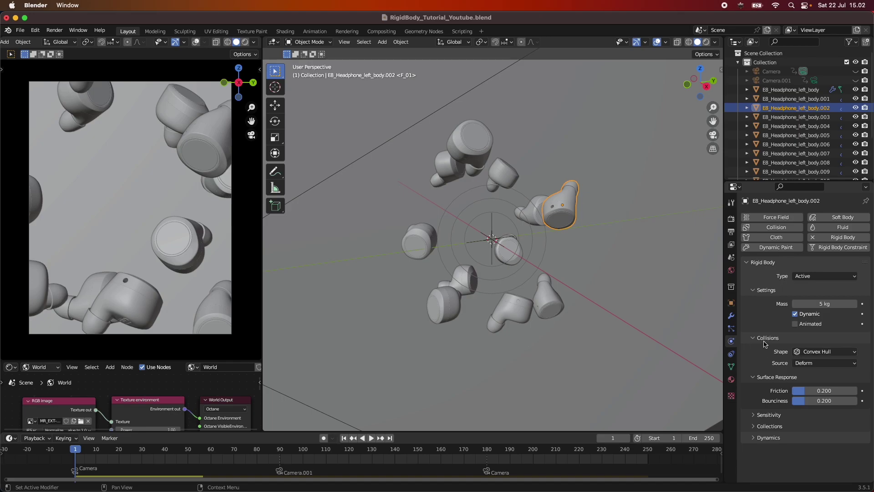
click(839, 352)
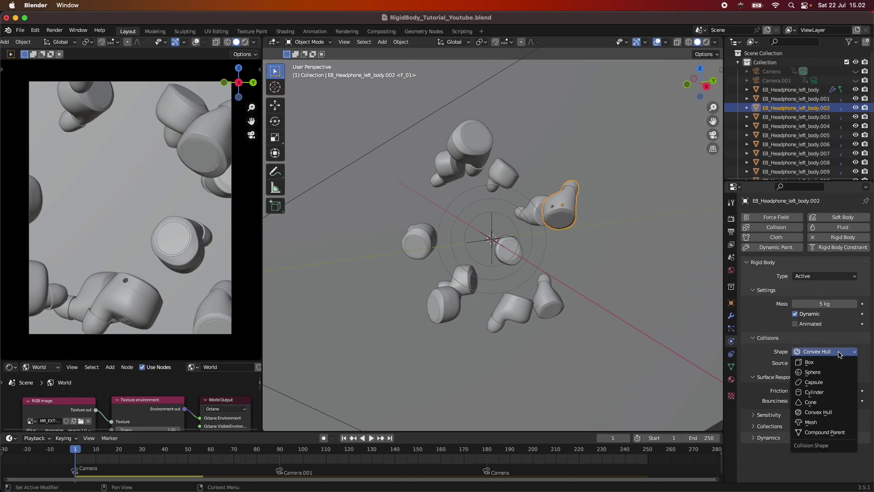
click(840, 353)
click(840, 353)
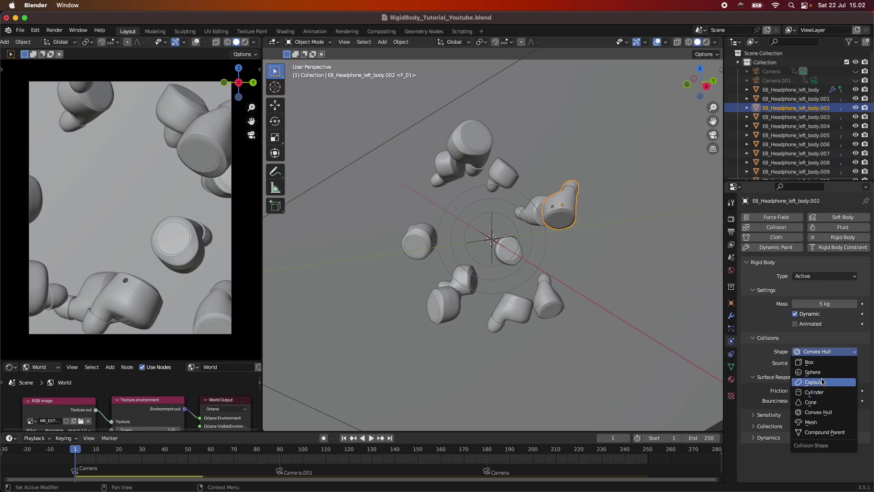
click(833, 352)
click(776, 415)
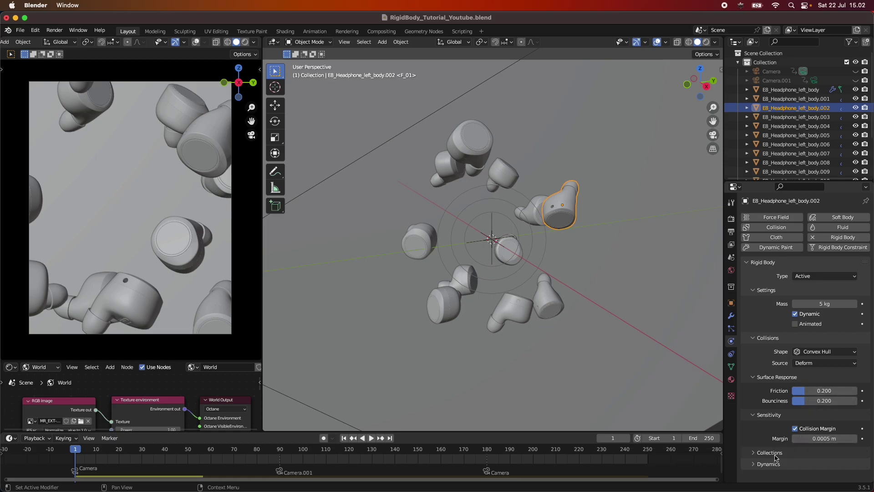
- Expand the damping, deactivation and collision collection settings, then collapse the rigid body panel
click(769, 463)
scroll(776, 463, down, 1)
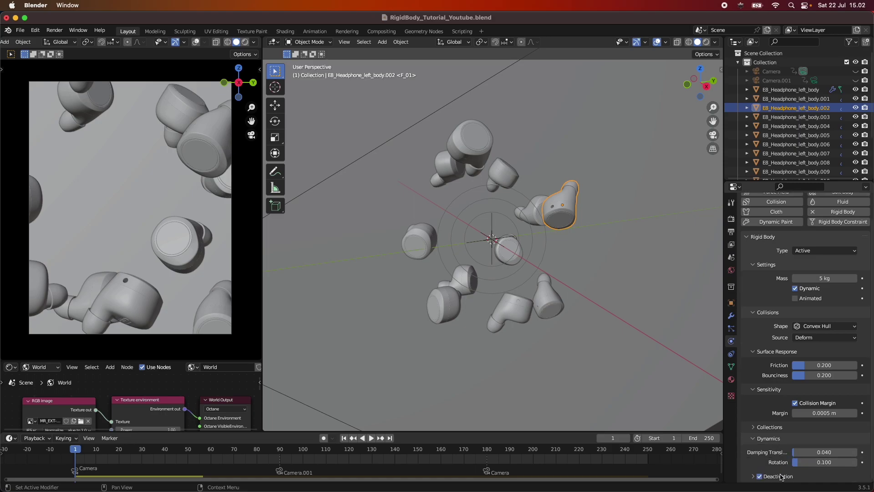
click(753, 476)
scroll(777, 469, down, 2)
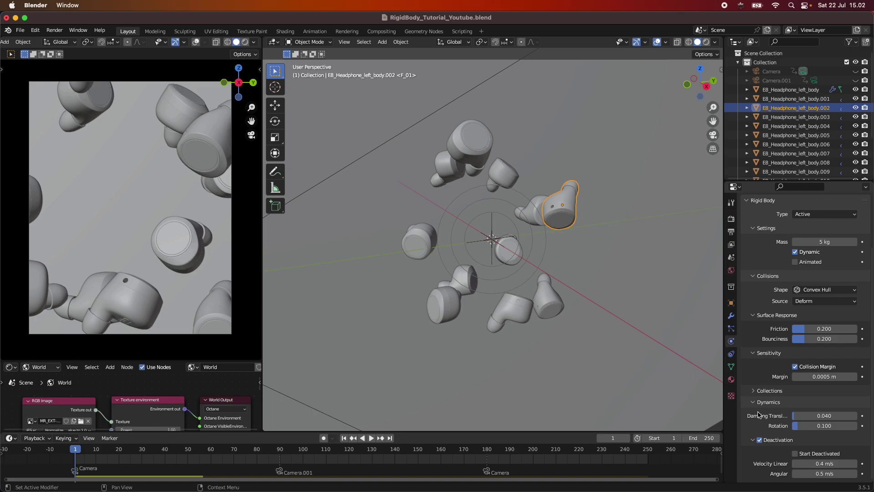
click(758, 392)
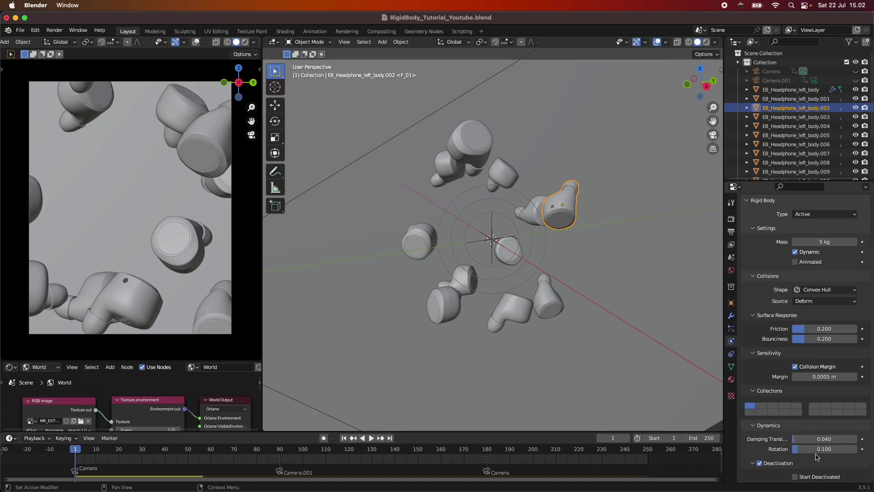
scroll(792, 327, up, 4)
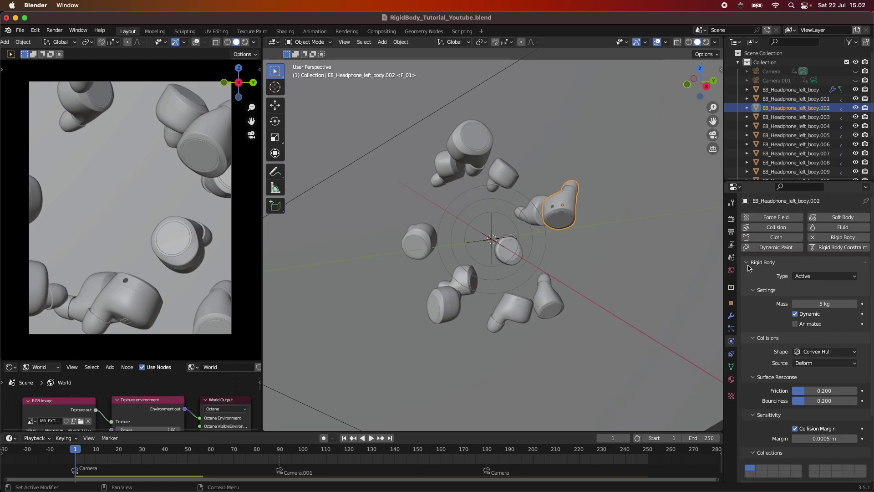
click(747, 263)
- Select the topmost earbud and confirm its rigid body type stays Active
click(424, 239)
click(461, 143)
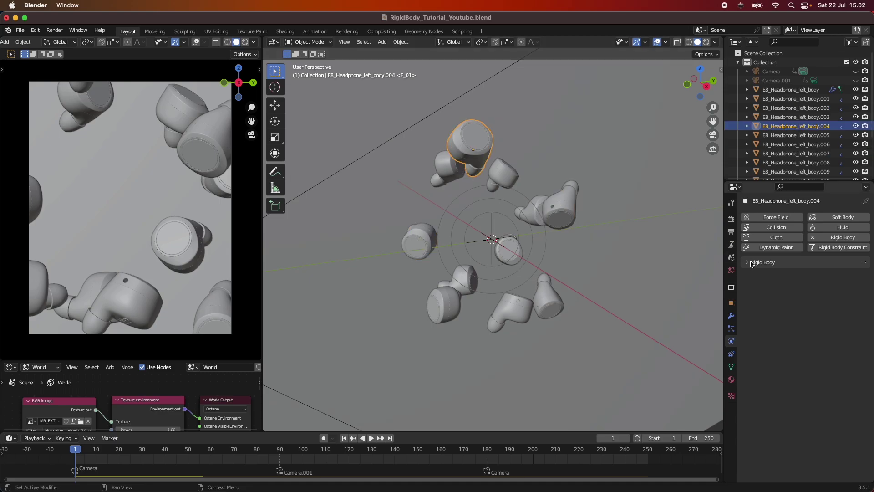
click(749, 263)
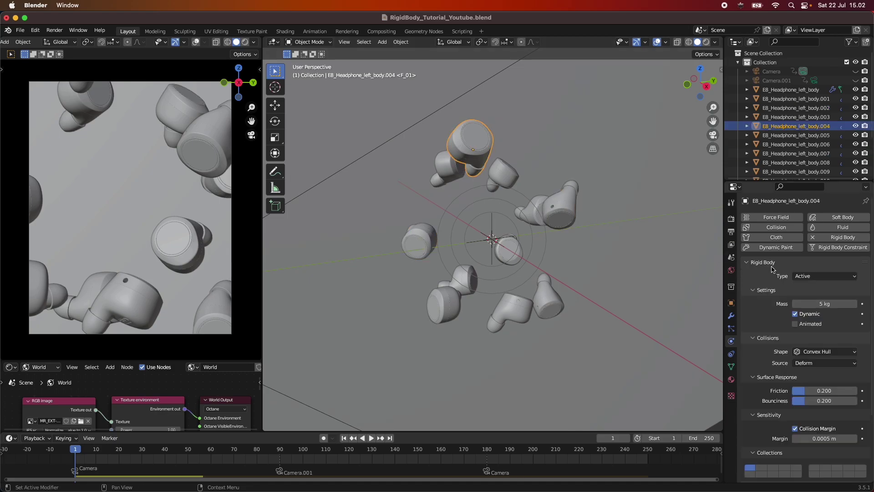
click(831, 277)
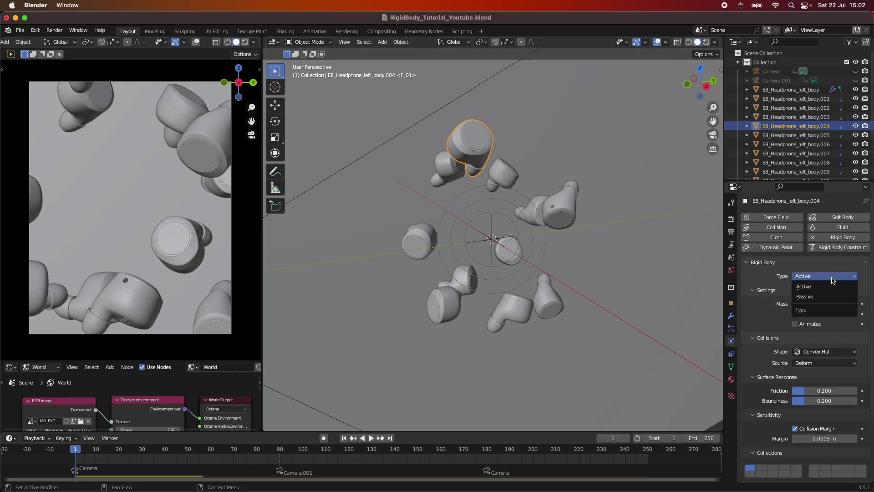
click(840, 278)
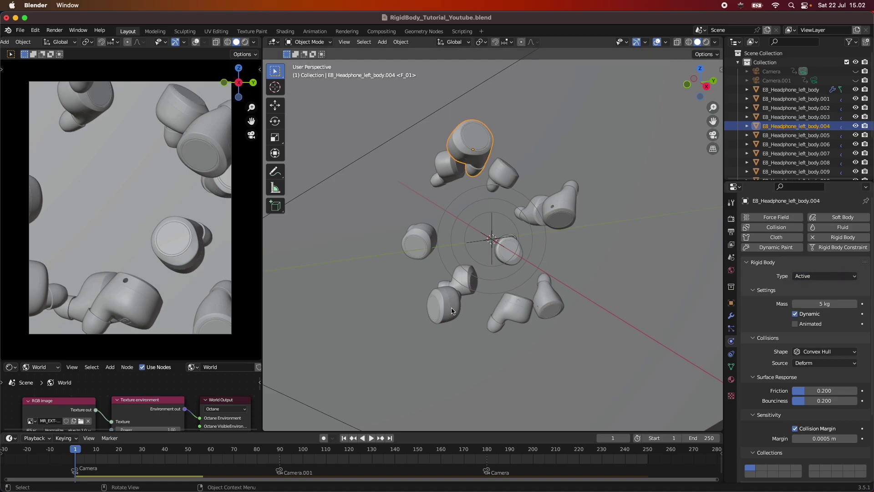
- Orbit around the earbud ring, checking the rigid body type choices again
middle_drag(452, 311, 611, 206)
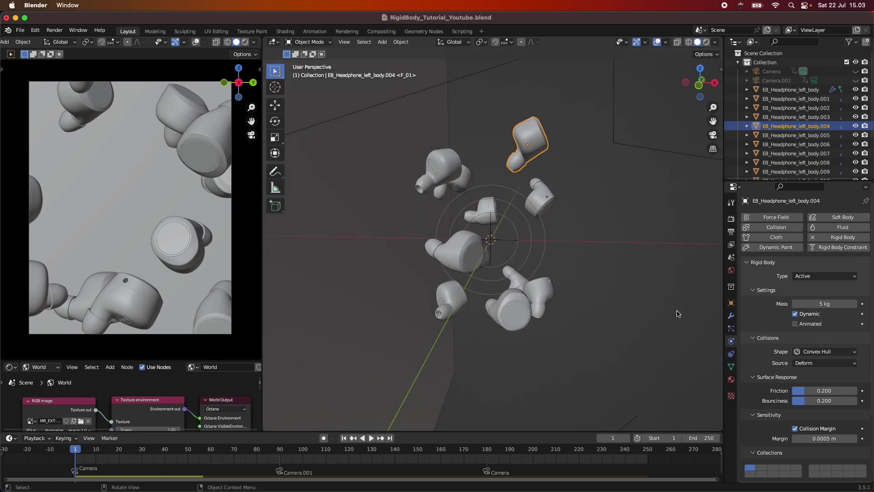
middle_drag(644, 315, 547, 316)
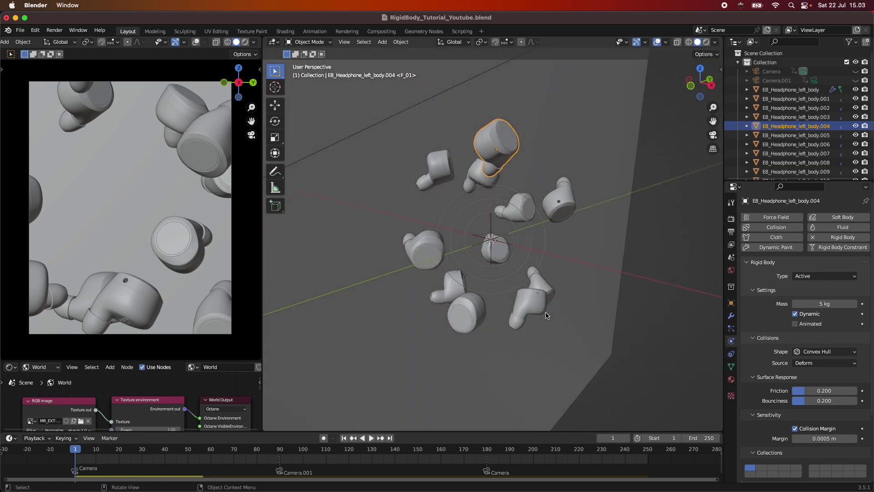
click(814, 278)
middle_drag(659, 293, 397, 116)
middle_drag(463, 318, 533, 388)
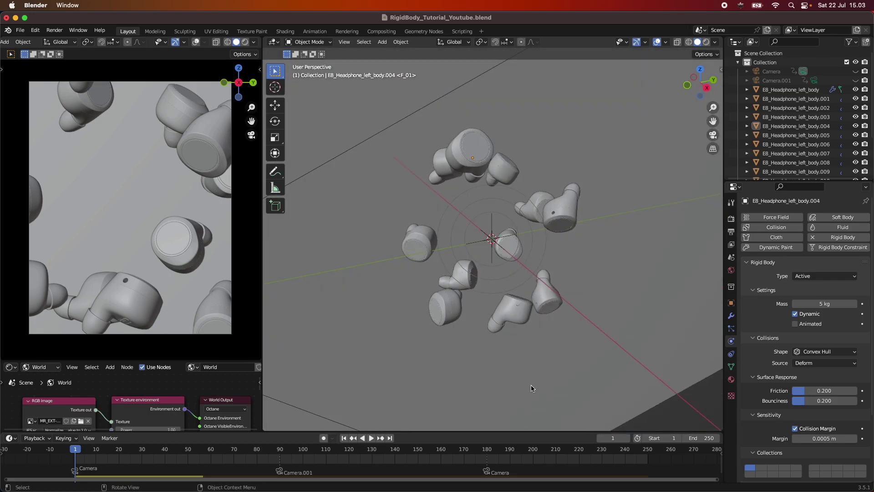
- In right orthographic view, select the central force field and replay the simulation from frame 1
key(KP_3)
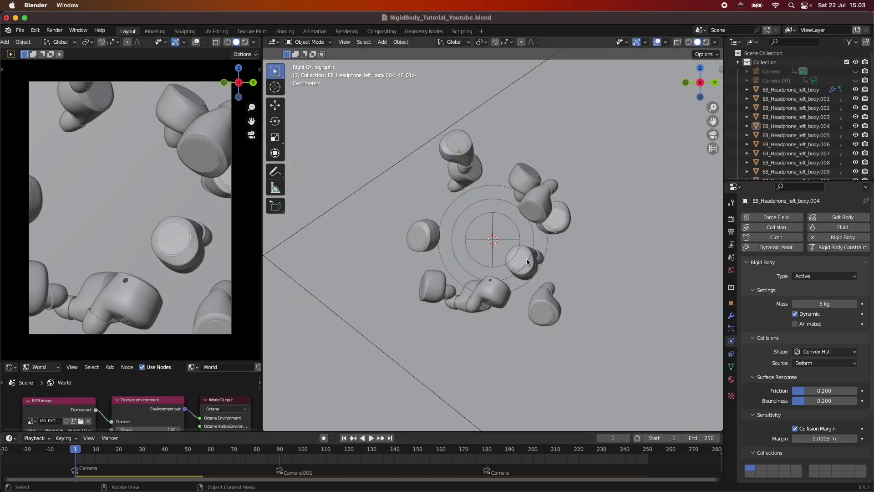
click(496, 219)
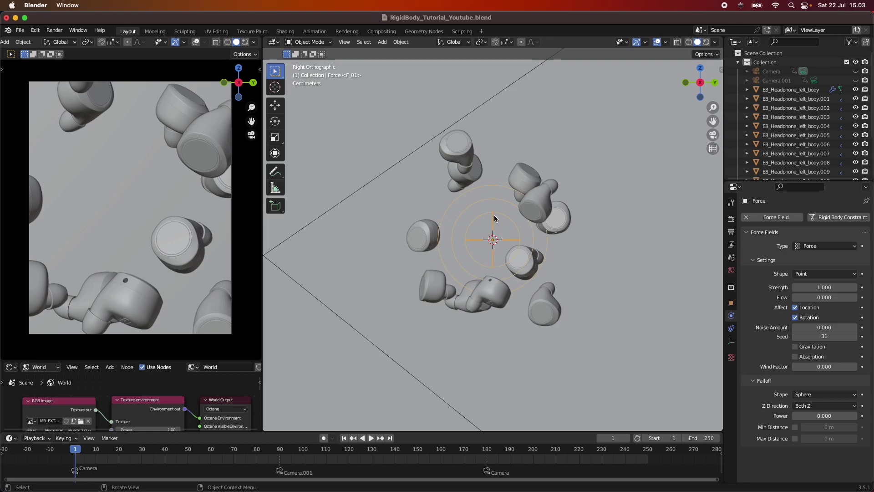
click(371, 439)
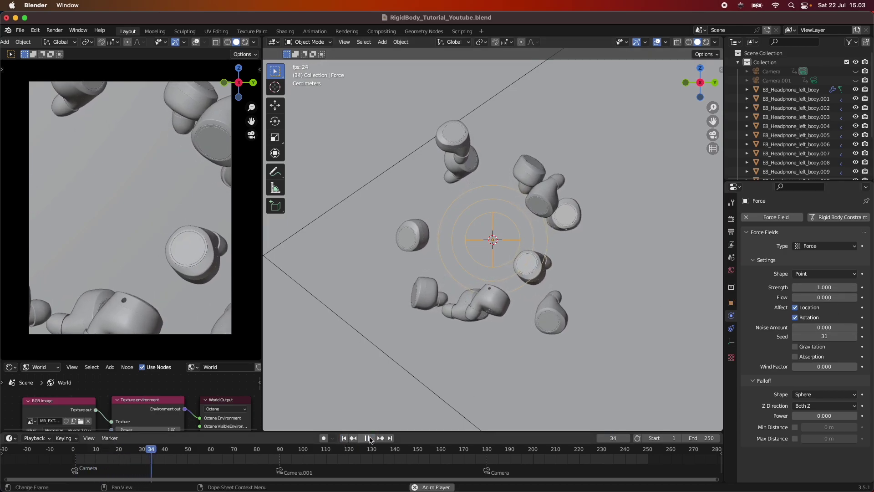
click(367, 439)
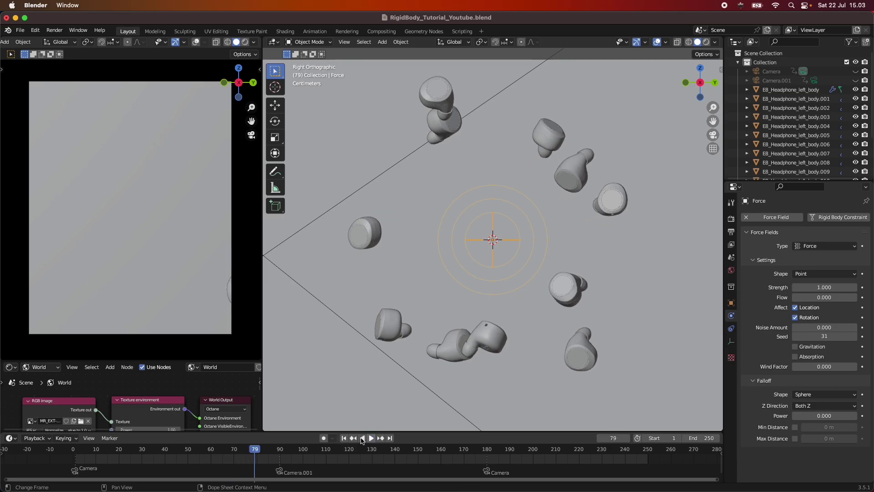
click(345, 438)
click(371, 438)
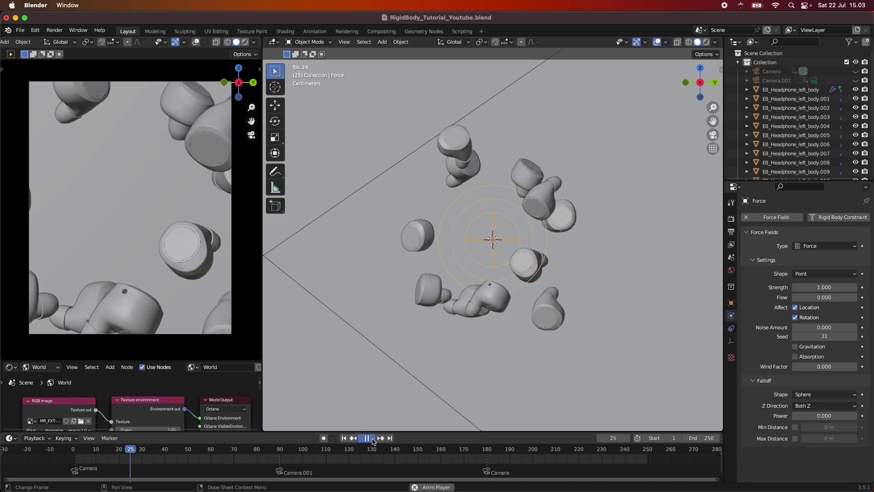
click(345, 437)
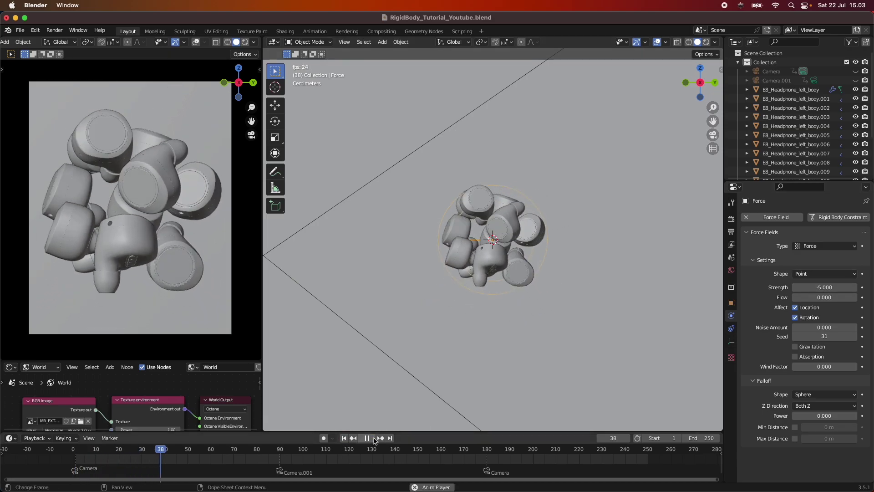
click(344, 439)
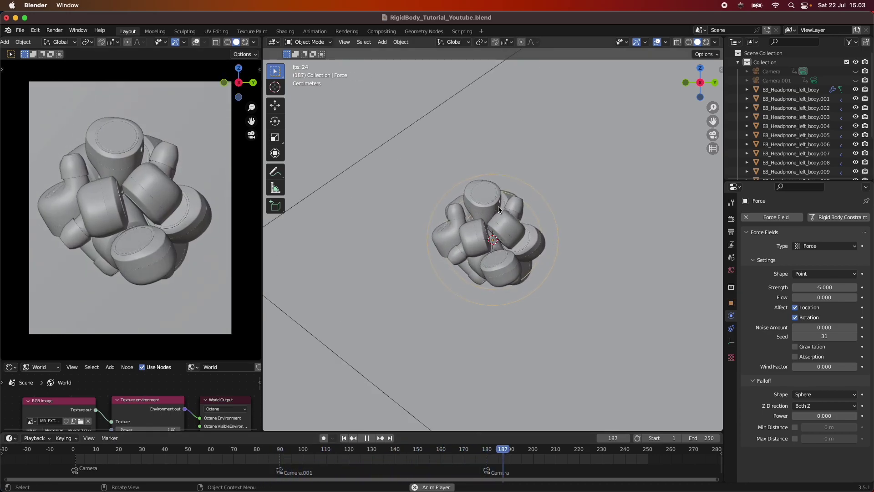
- Stop playback and add a Turbulence force field among the earbuds
click(346, 438)
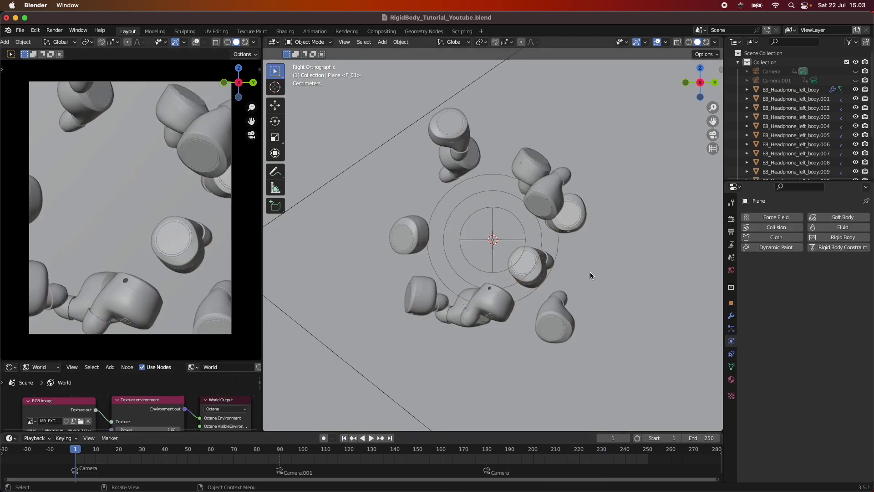
key(shift+a)
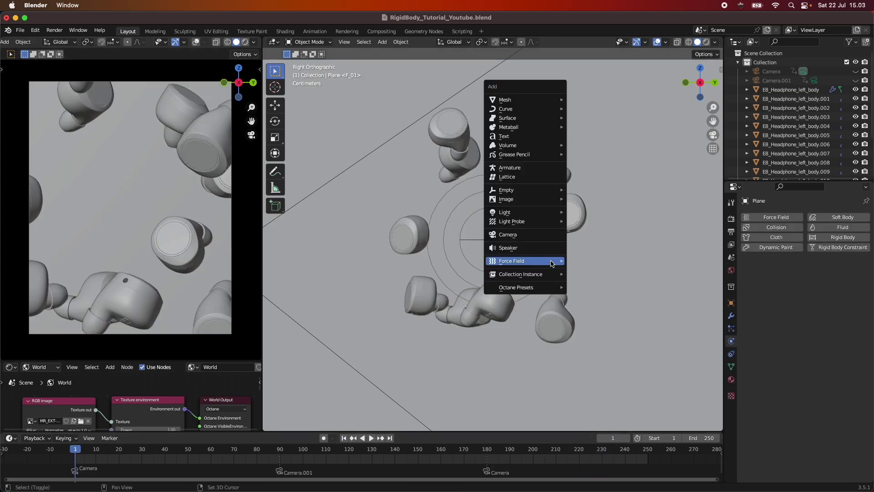
mouse_move(552, 263)
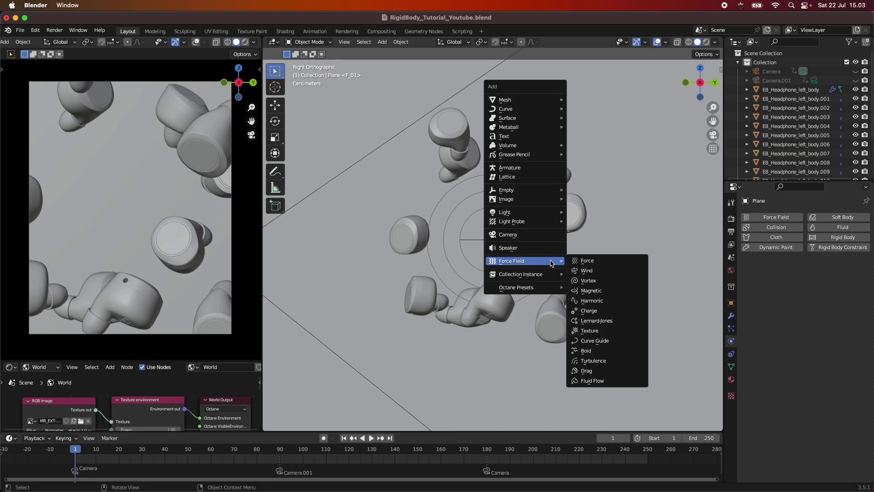
click(608, 362)
scroll(621, 343, down, 5)
- Scale the Turbulence field down, then stop the playback and rewind to frame 1
key(s)
click(646, 345)
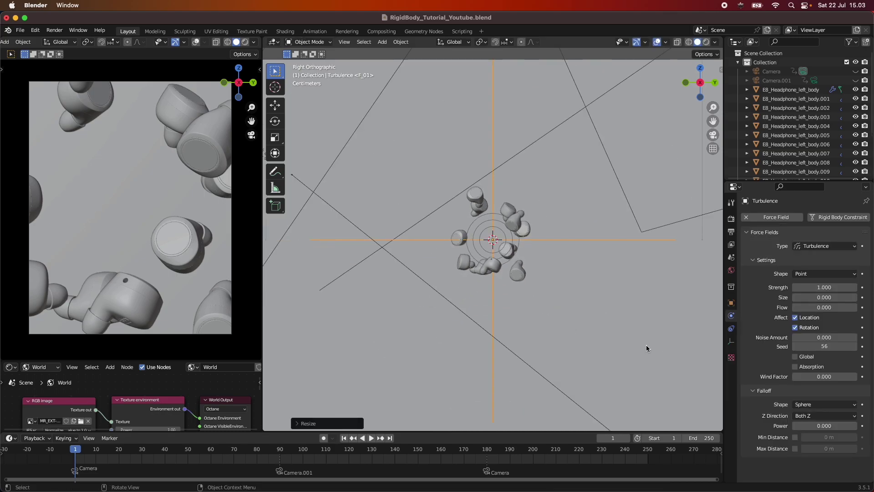
key(s)
key(Escape)
scroll(655, 330, up, 4)
key(s)
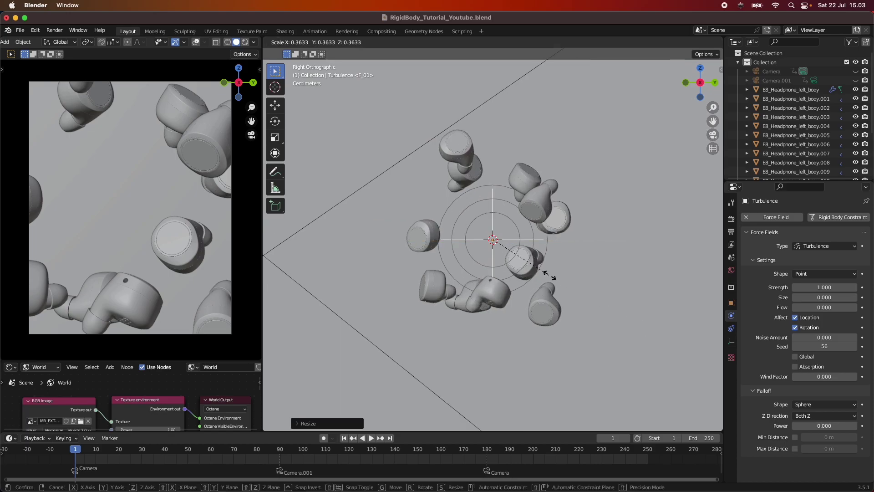
click(555, 278)
scroll(534, 275, up, 2)
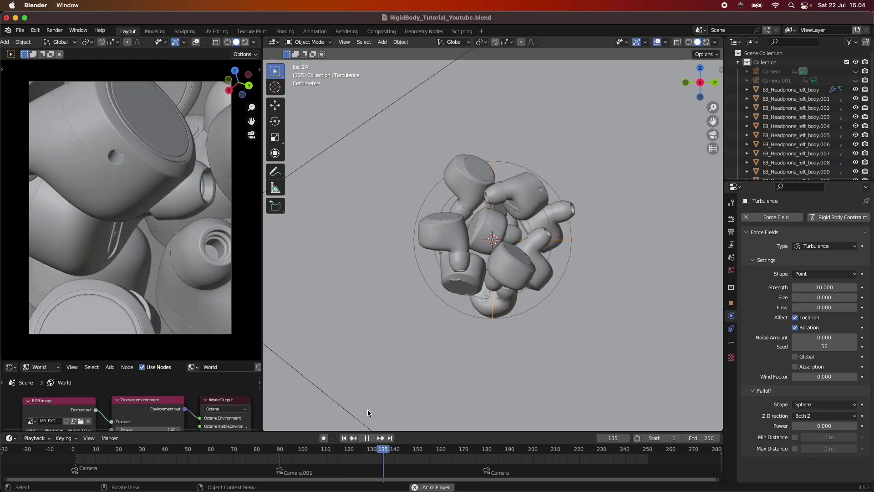
click(366, 437)
click(344, 438)
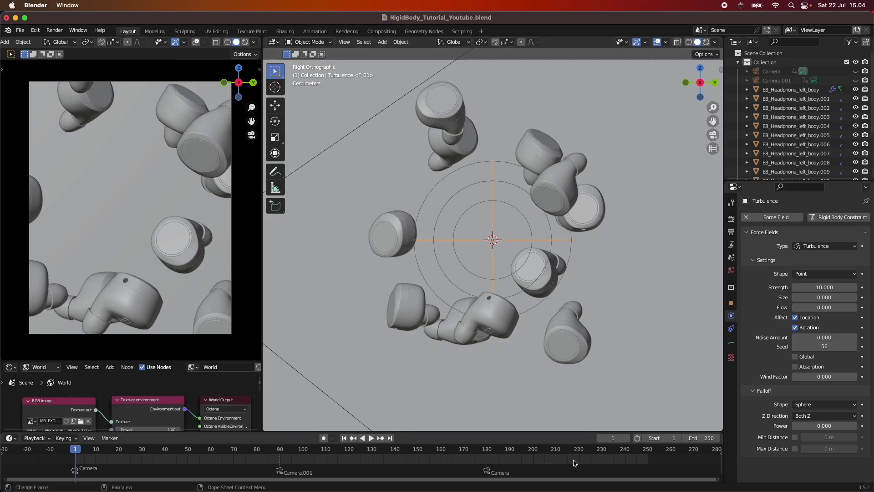
- Add a Vortex force field and rotate it 90° on X to stand upright
middle_drag(561, 318, 498, 347)
scroll(522, 321, down, 5)
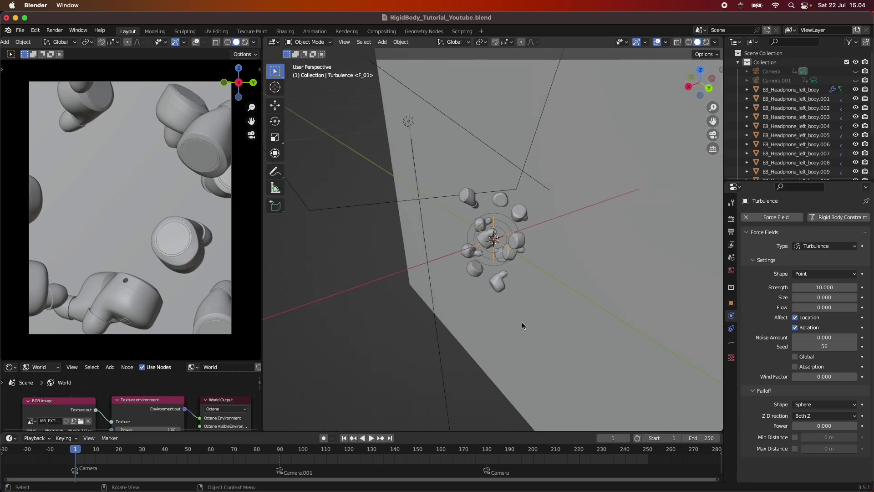
key(shift+a)
mouse_move(525, 306)
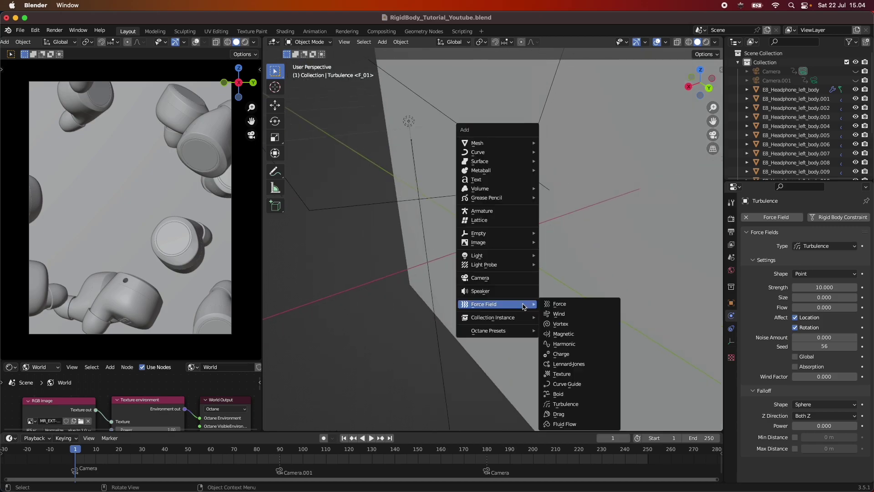
click(561, 324)
middle_drag(531, 293, 581, 337)
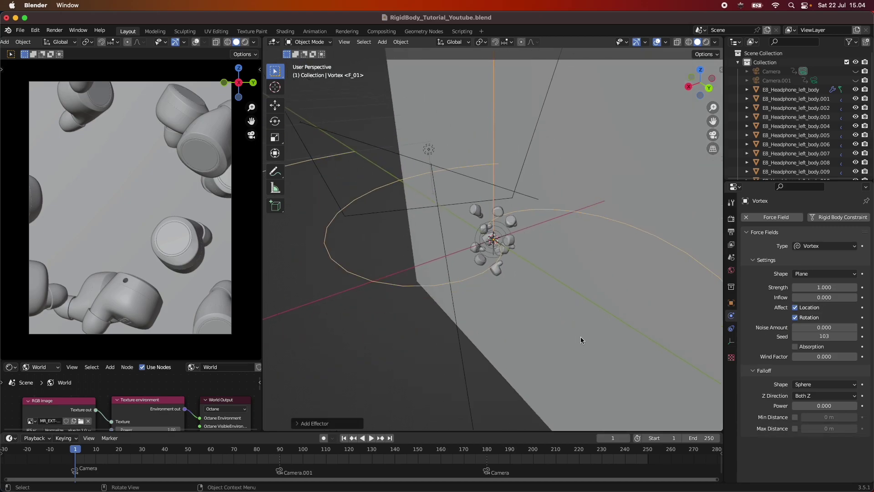
text(rx90)
key(Return)
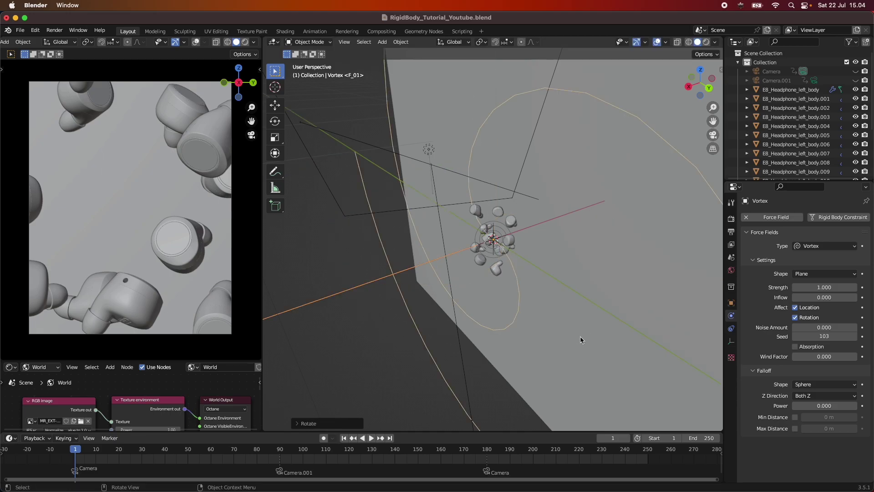
- Shrink the Vortex field around the earbuds from the right view, then play the simulation
key(s)
click(523, 272)
scroll(523, 272, up, 3)
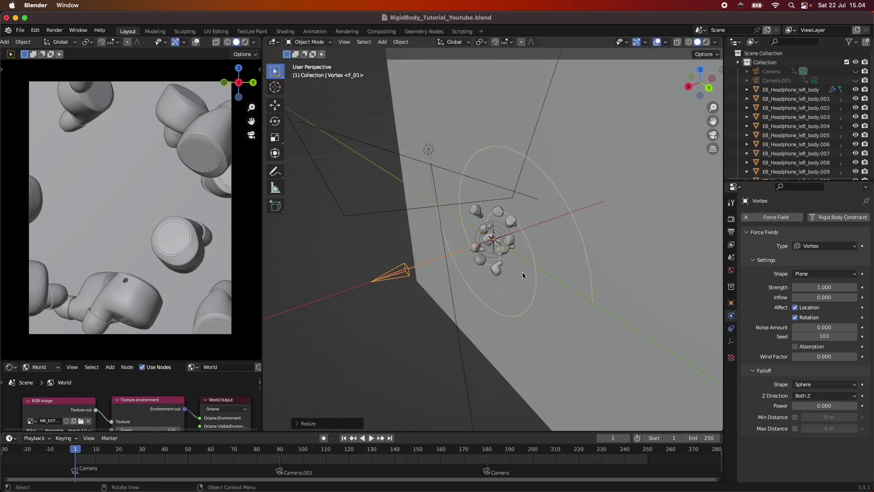
middle_drag(593, 335, 606, 355)
key(s)
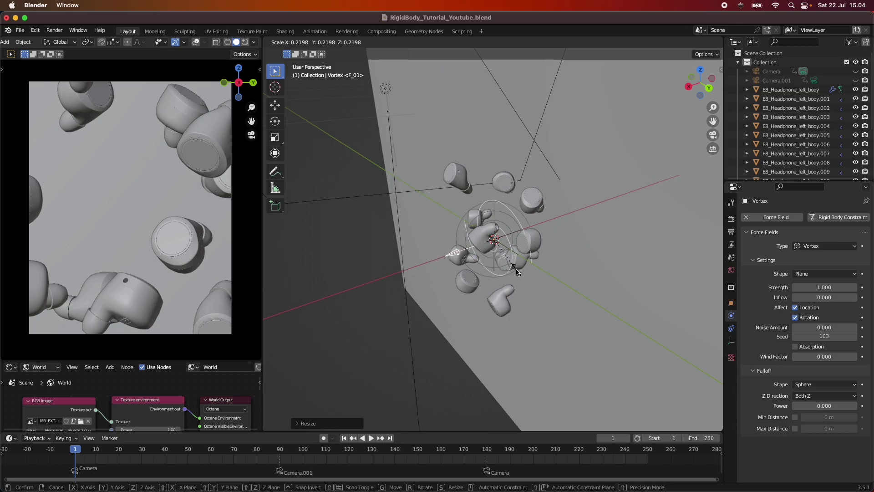
click(517, 272)
middle_drag(516, 272, 668, 278)
scroll(616, 295, up, 3)
click(699, 86)
key(s)
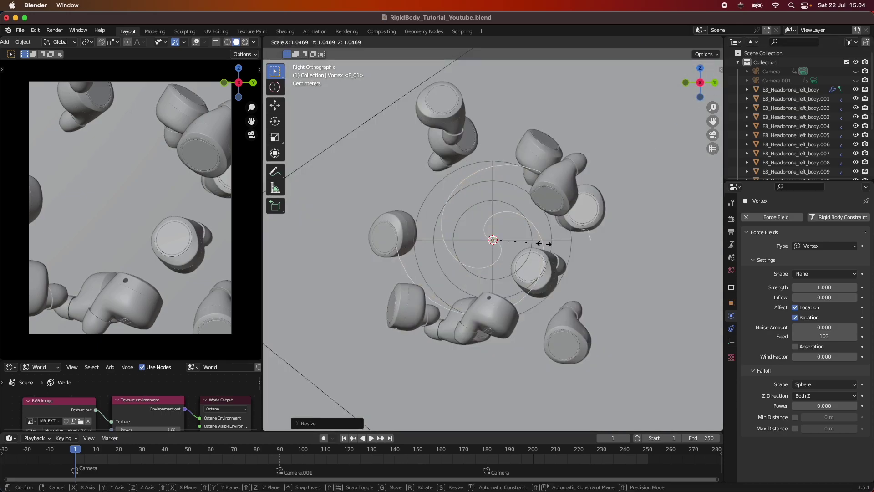
click(546, 244)
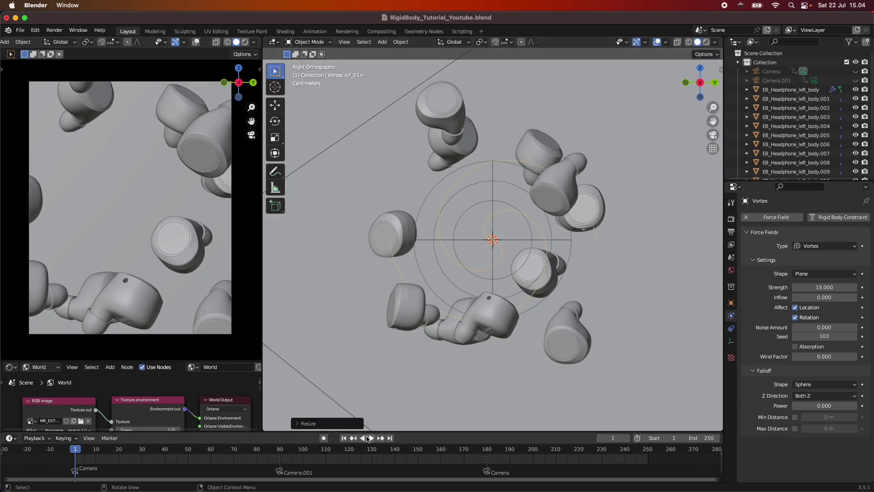
click(372, 439)
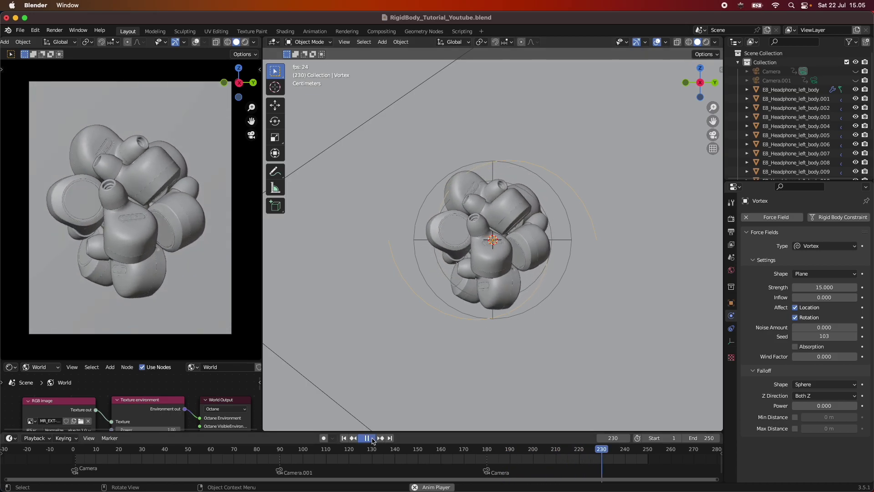
- Select an earbud body and inspect the cluster in wireframe shading from several angles
scroll(538, 241, up, 4)
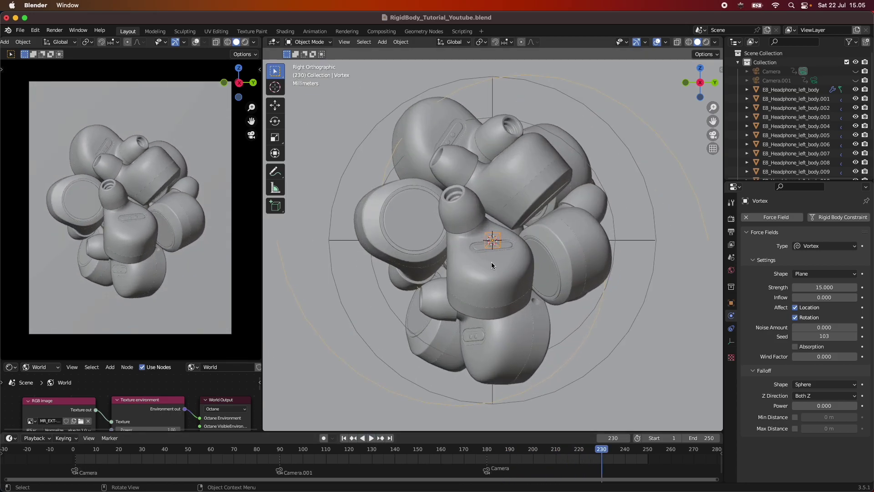
click(489, 274)
scroll(474, 233, up, 3)
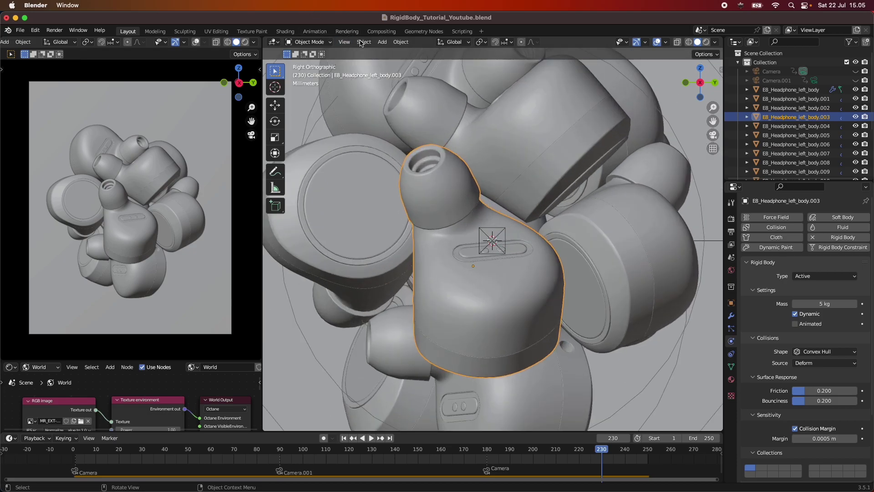
click(689, 42)
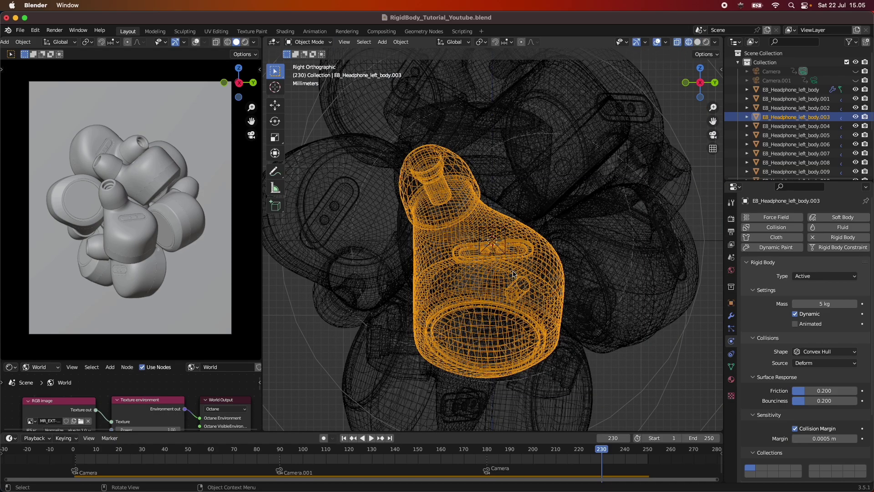
scroll(513, 274, up, 1)
scroll(468, 332, down, 5)
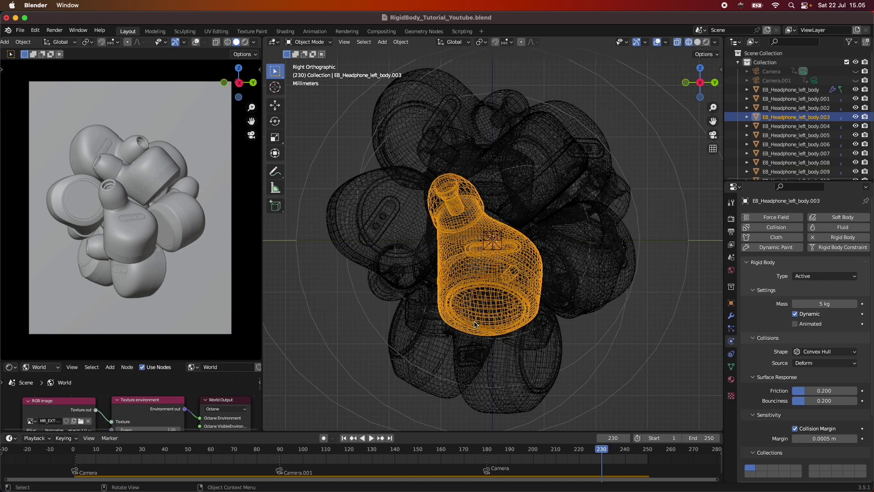
middle_drag(467, 332, 489, 232)
middle_drag(382, 346, 828, 254)
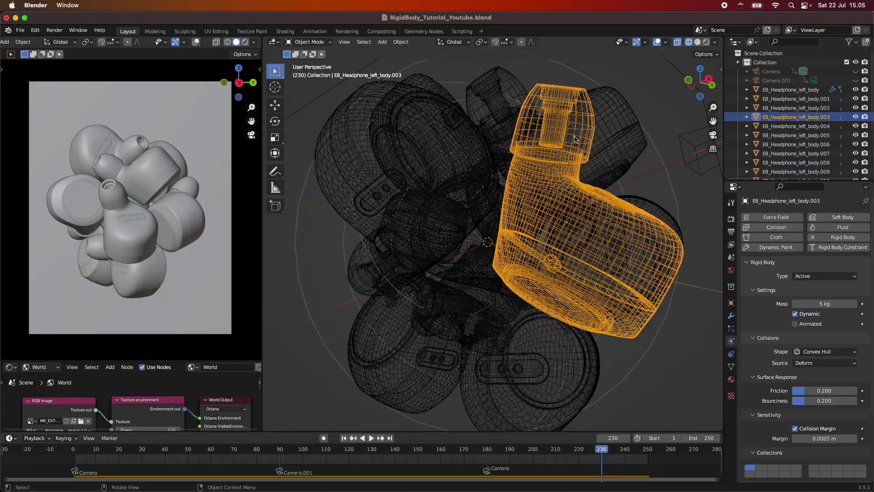
middle_drag(575, 139, 579, 190)
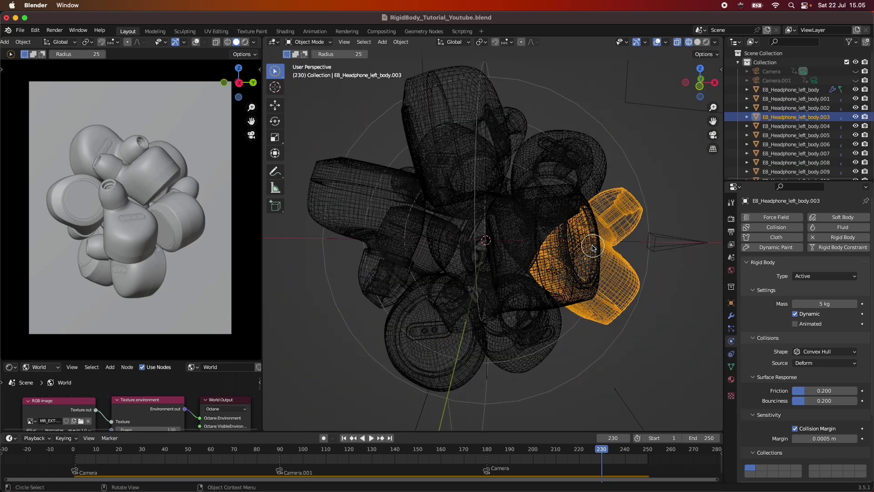
- Deselect the earbud body and orbit the wireframe view around the cluster
right_click(619, 167)
click(636, 83)
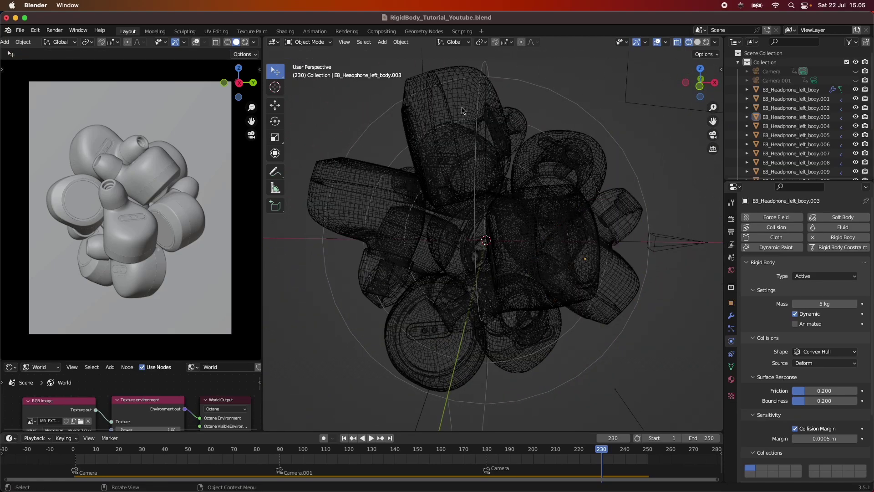
middle_drag(612, 221, 496, 226)
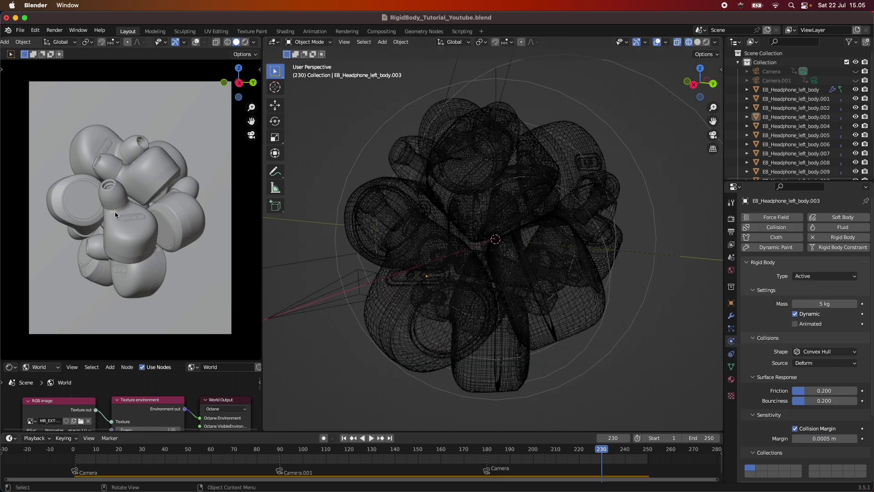
middle_drag(456, 205, 483, 183)
scroll(482, 183, down, 4)
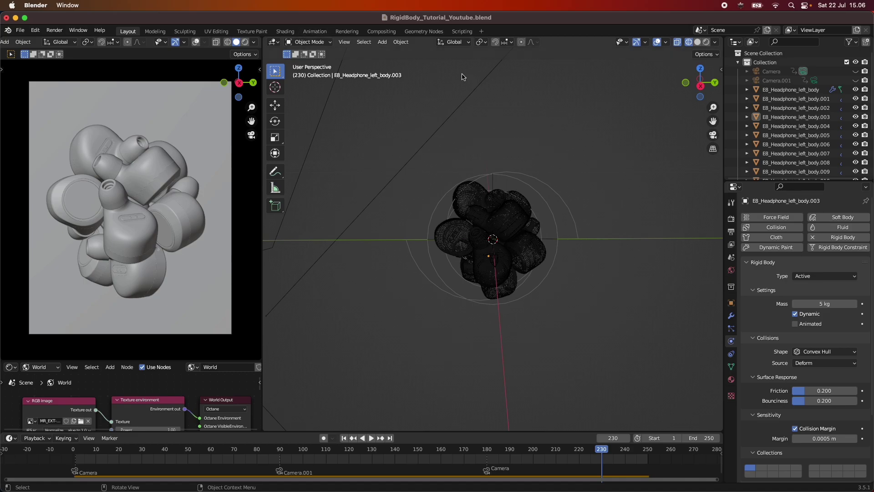
- Return to Solid shading and enable Rendered shading in the left preview viewport
click(697, 43)
scroll(572, 206, up, 5)
key(w)
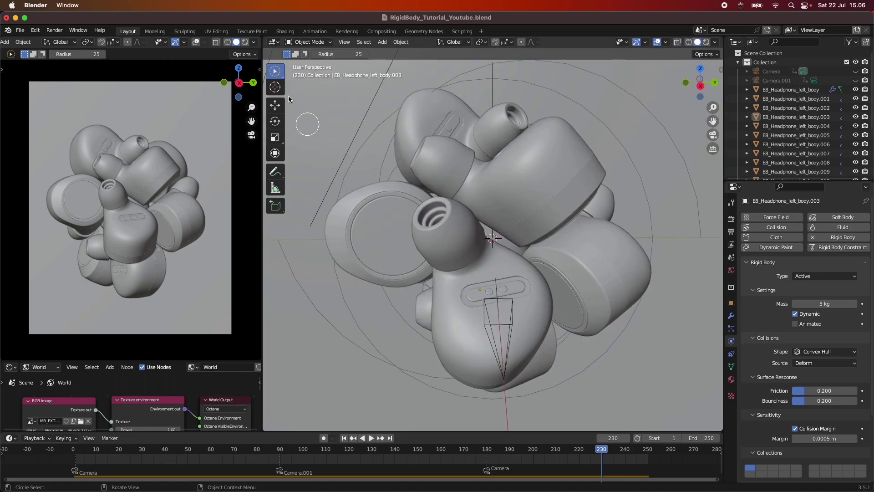
click(245, 42)
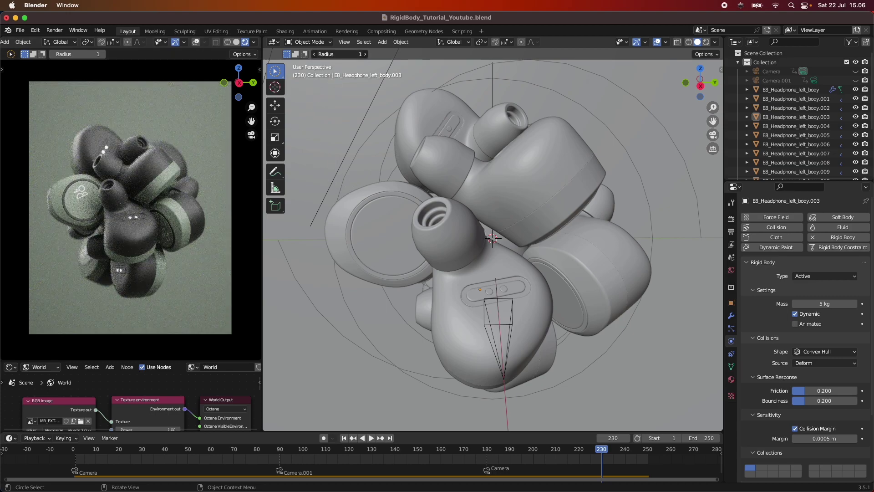
scroll(460, 213, down, 8)
- Orbit around the cluster, rewind to frame 1, then scrub the playhead forward to frame 142
key(w)
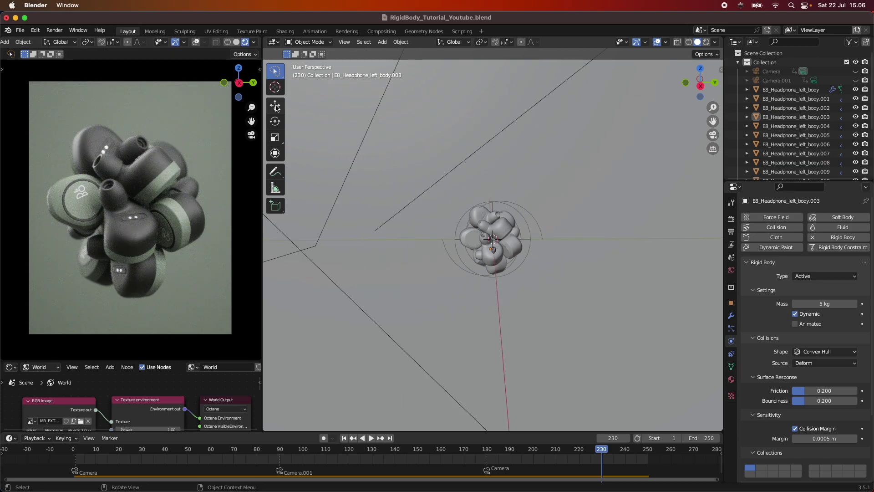
middle_drag(531, 238, 542, 260)
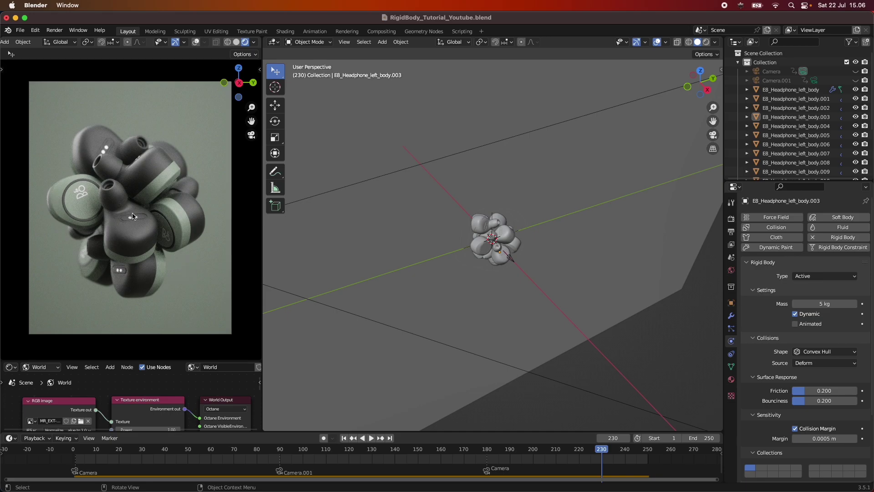
scroll(457, 248, up, 8)
key(w)
key(w)
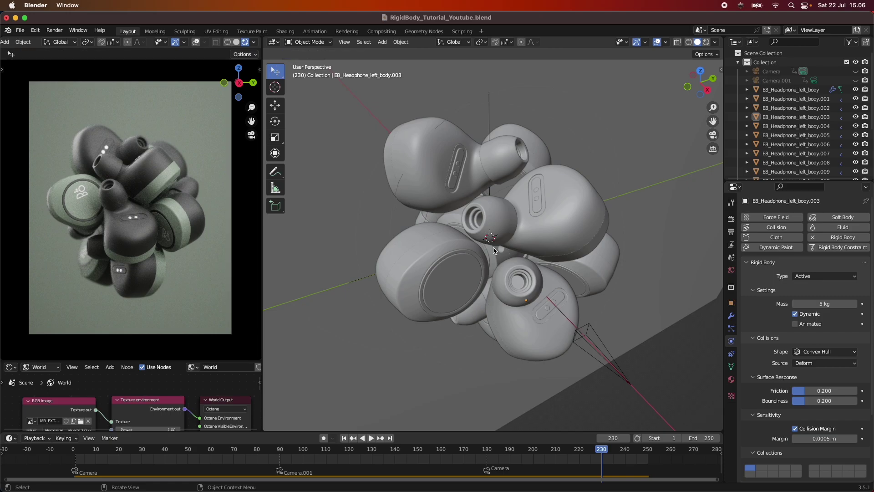
scroll(521, 250, down, 8)
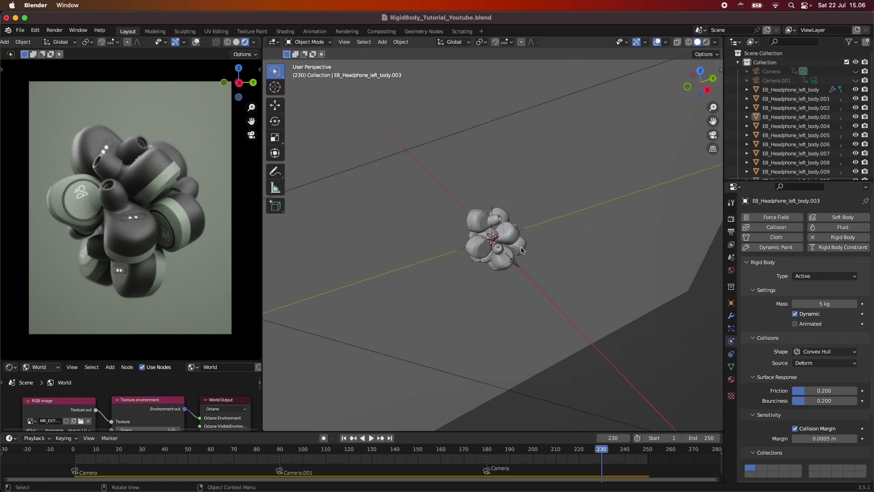
middle_drag(521, 250, 550, 224)
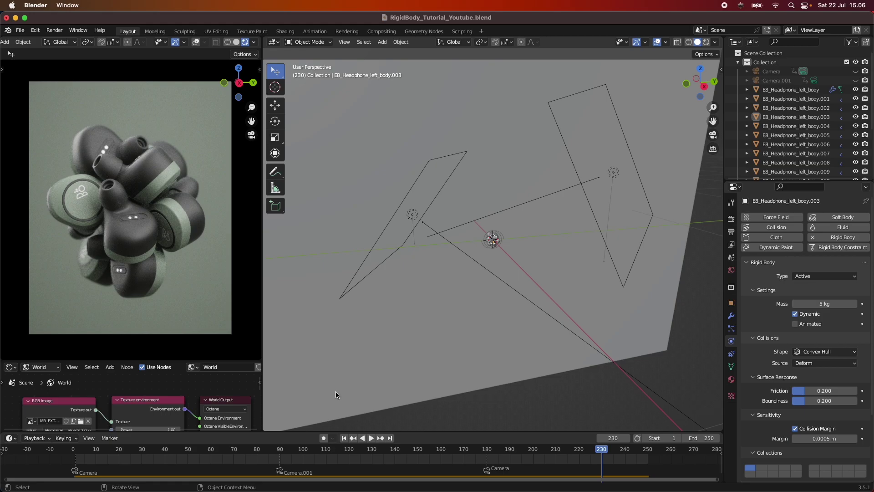
click(344, 438)
drag(301, 452, 399, 449)
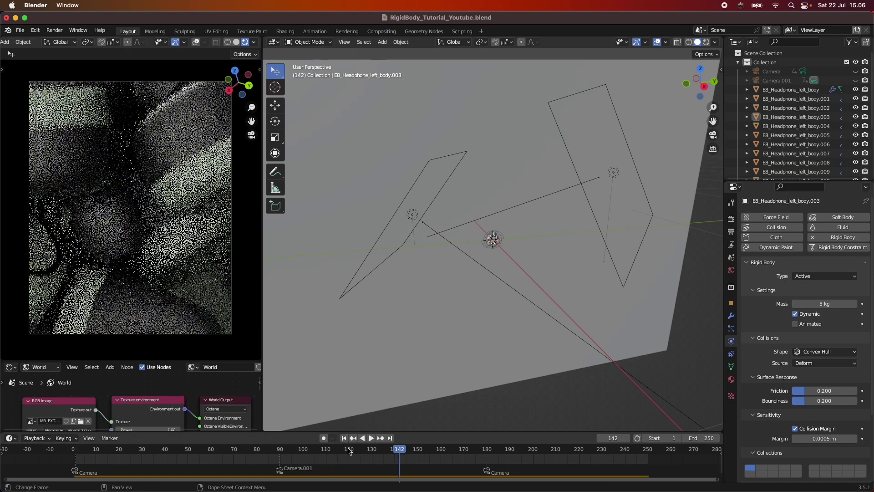
click(205, 451)
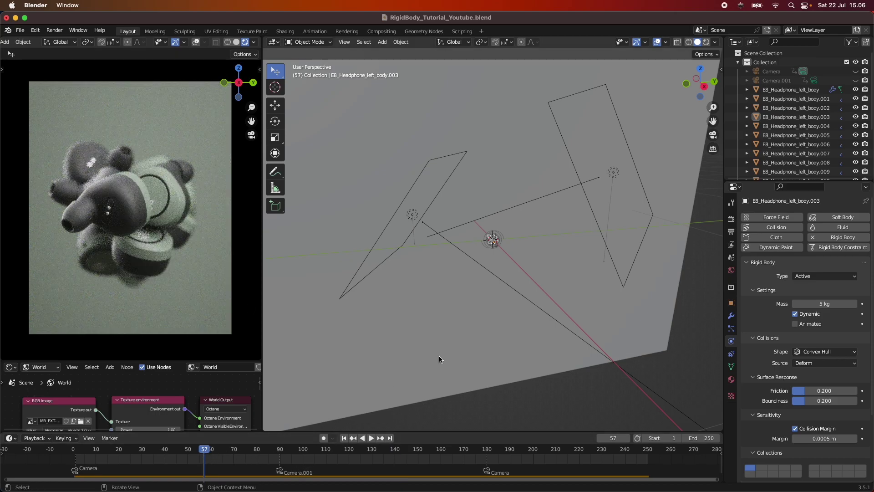
key(KP_Decimal)
scroll(526, 261, up, 5)
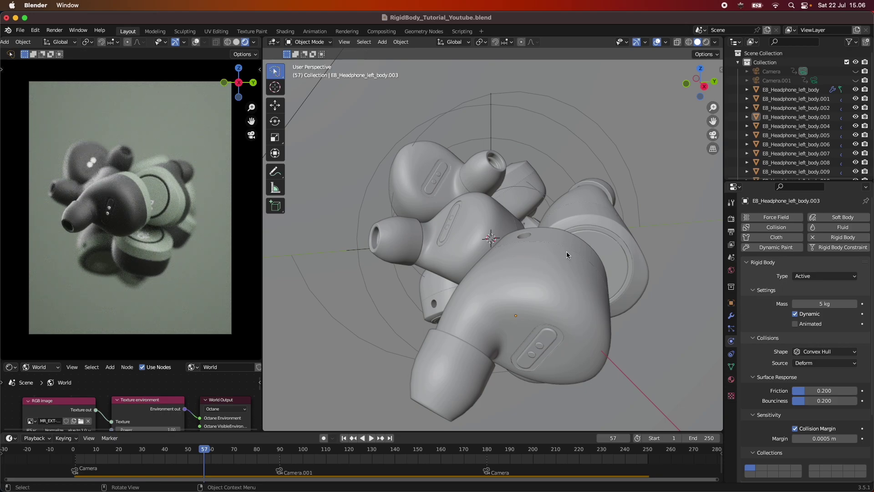
middle_drag(556, 263, 532, 248)
scroll(530, 248, down, 10)
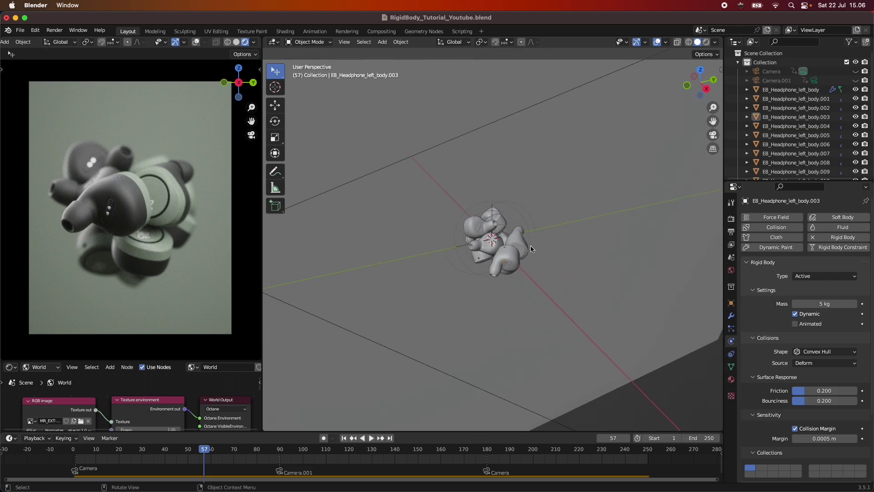
scroll(552, 243, up, 8)
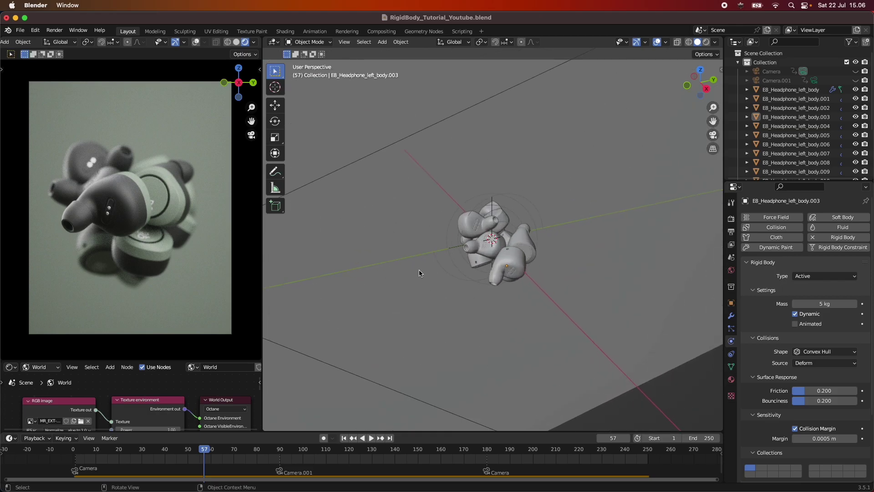
middle_drag(528, 245, 627, 244)
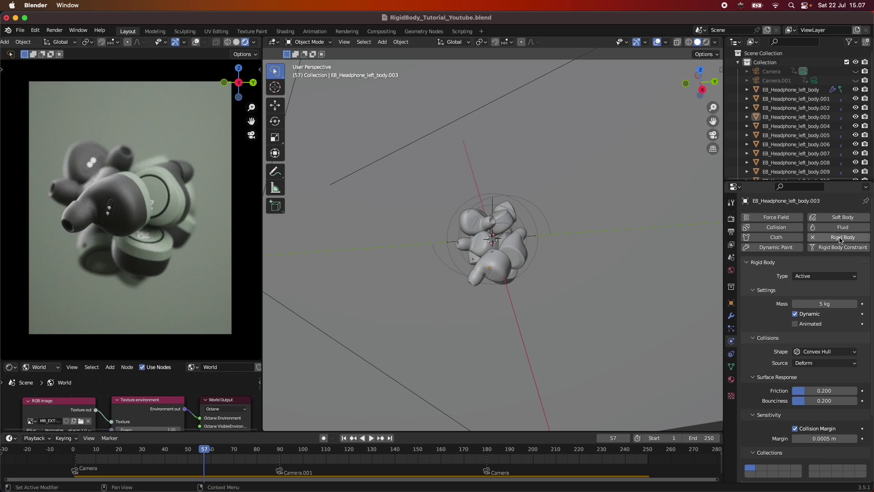
scroll(807, 401, down, 4)
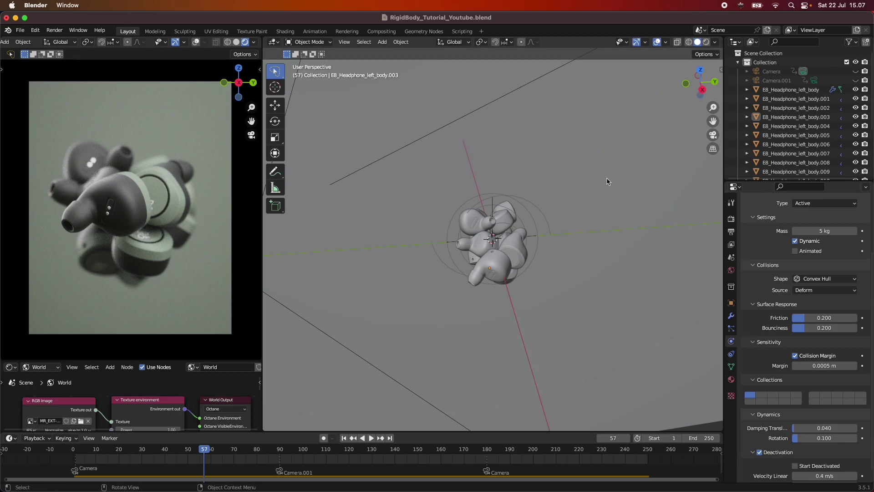
mouse_move(609, 250)
middle_down()
mouse_move(544, 228)
mouse_move(496, 193)
mouse_move(602, 225)
mouse_move(701, 235)
mouse_move(614, 235)
middle_up()
scroll(611, 236, up, 5)
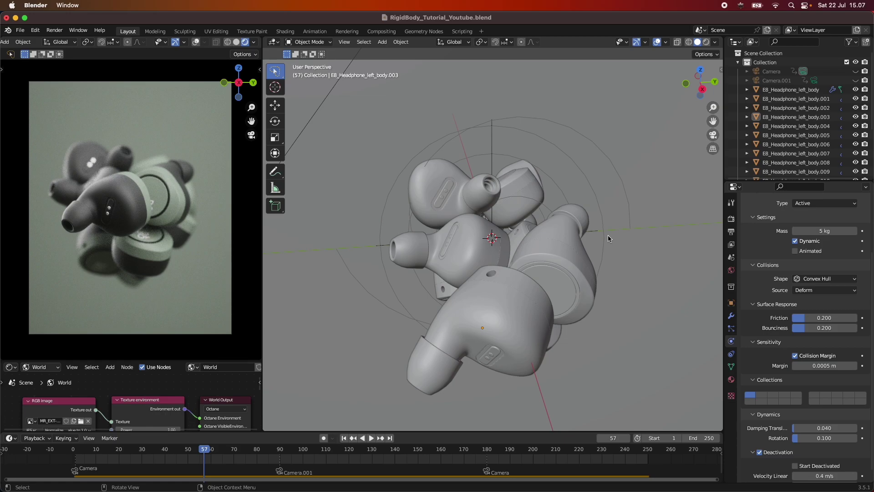
scroll(608, 238, down, 1)
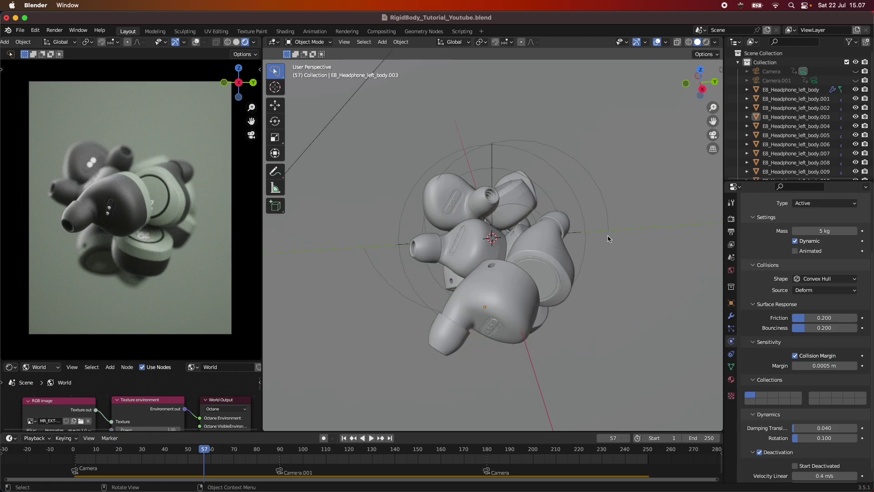
middle_drag(608, 239, 638, 210)
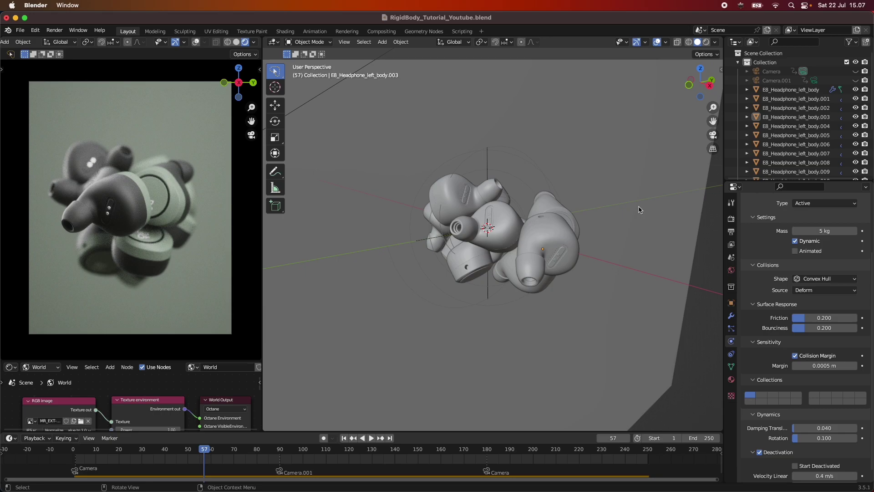
middle_drag(639, 209, 577, 275)
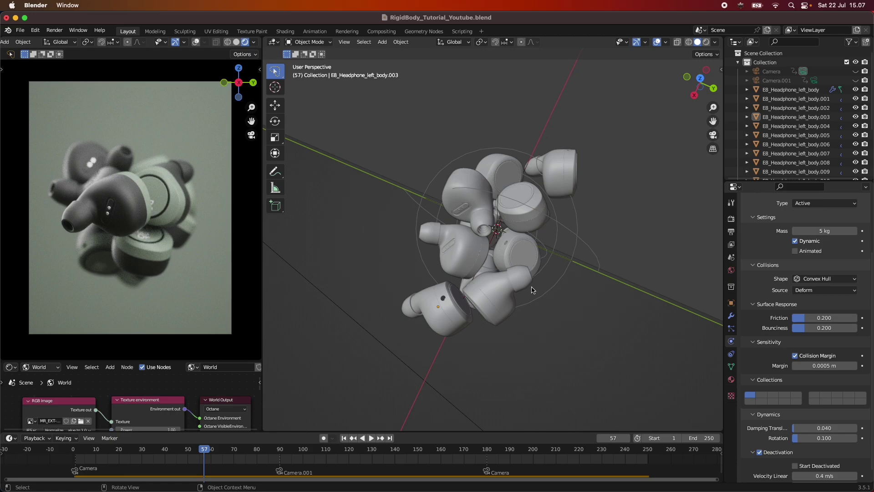
scroll(532, 347, down, 4)
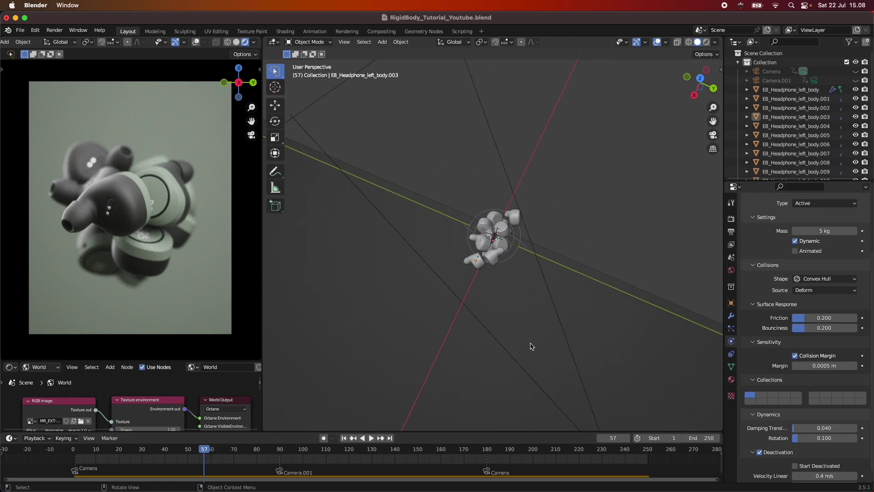
scroll(528, 345, up, 6)
middle_drag(534, 338, 597, 282)
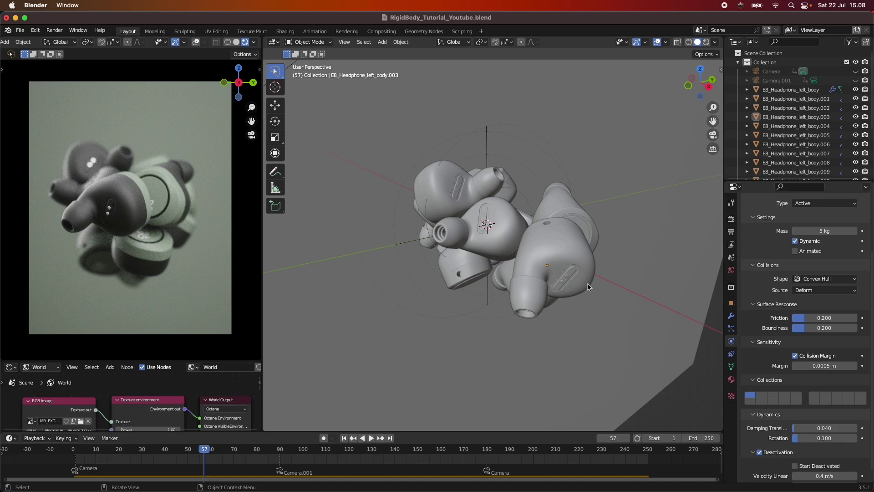
scroll(590, 254, down, 7)
scroll(590, 254, up, 10)
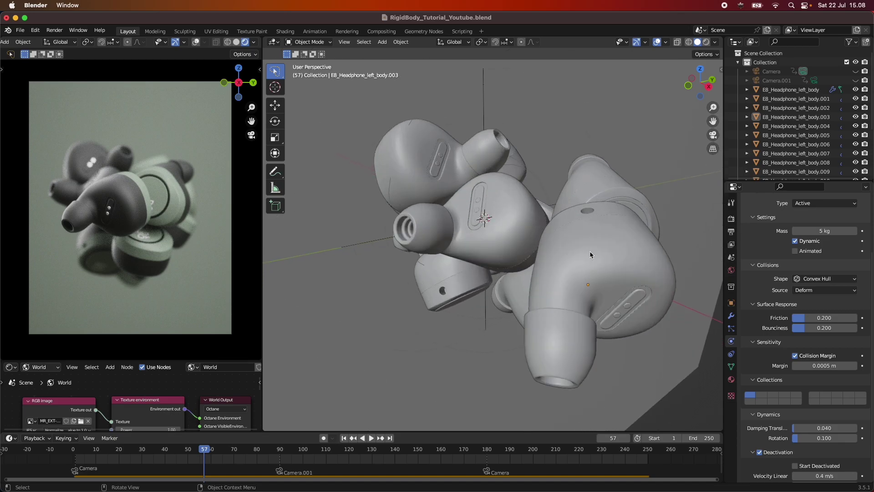
scroll(590, 254, down, 3)
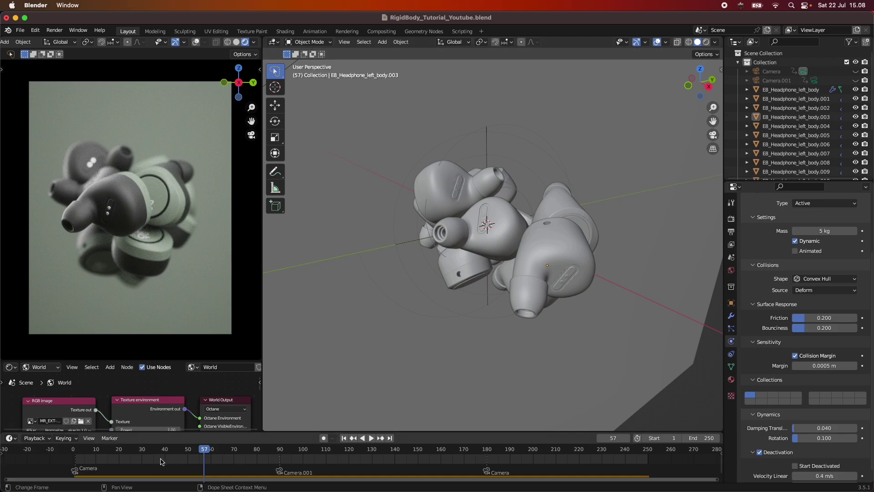
- Jump to frame 30 and play the simulation while orbiting and zooming around the gathering earbuds
click(142, 450)
key(space)
key(space)
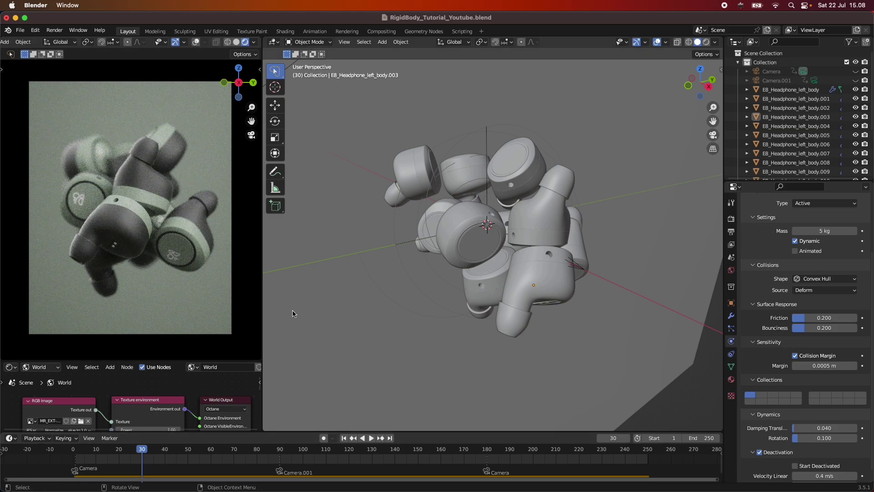
scroll(569, 244, down, 5)
middle_drag(590, 242, 580, 212)
scroll(578, 212, up, 10)
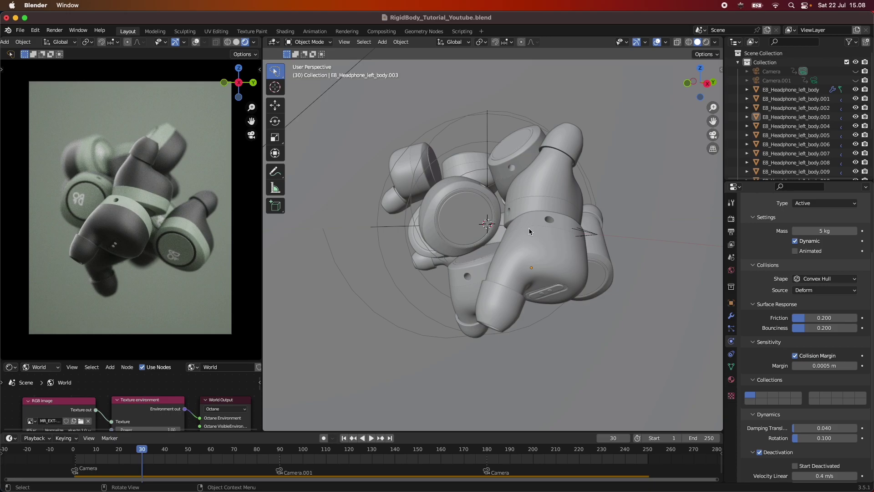
scroll(528, 228, down, 6)
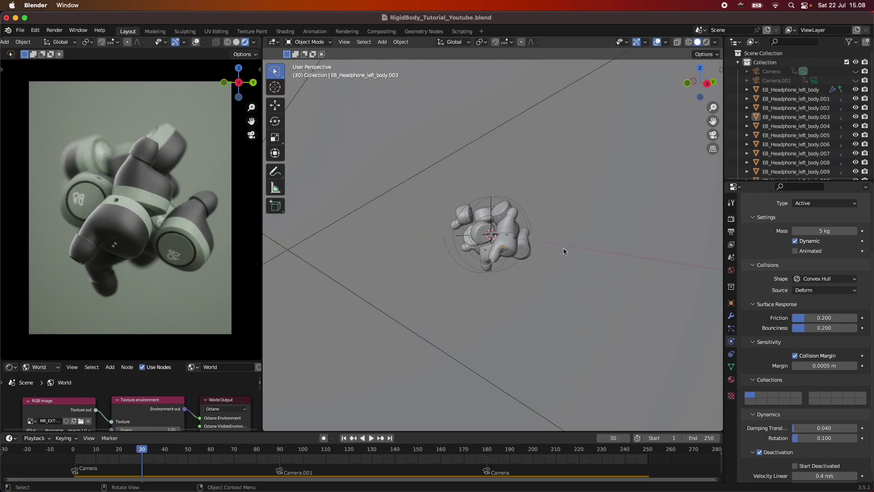
scroll(564, 247, up, 3)
mouse_move(563, 248)
middle_down()
mouse_move(515, 296)
mouse_move(567, 242)
middle_up()
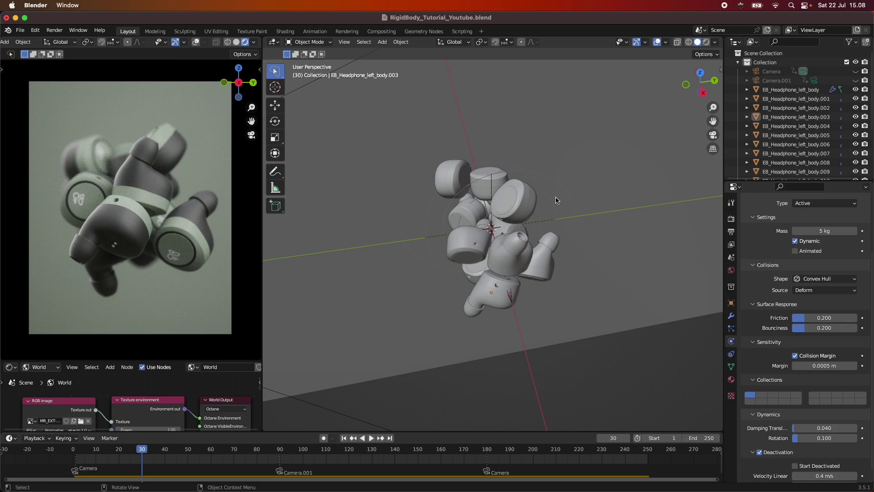
middle_drag(483, 247, 448, 269)
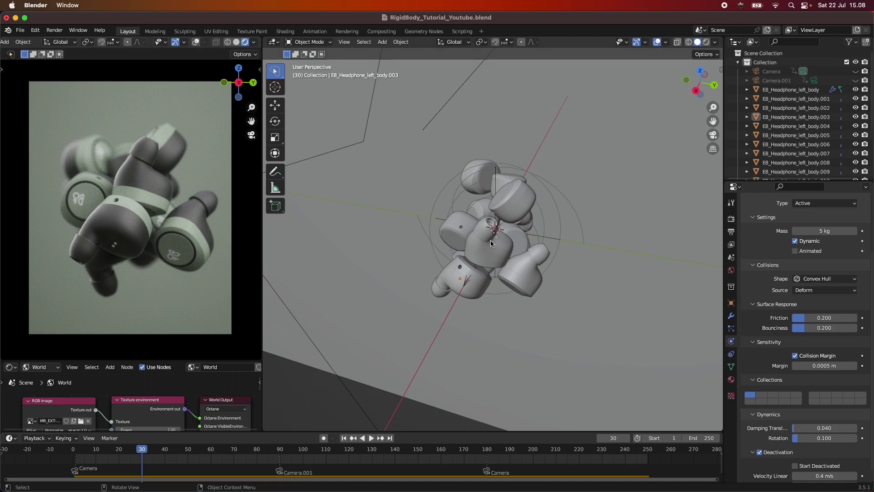
scroll(482, 249, up, 3)
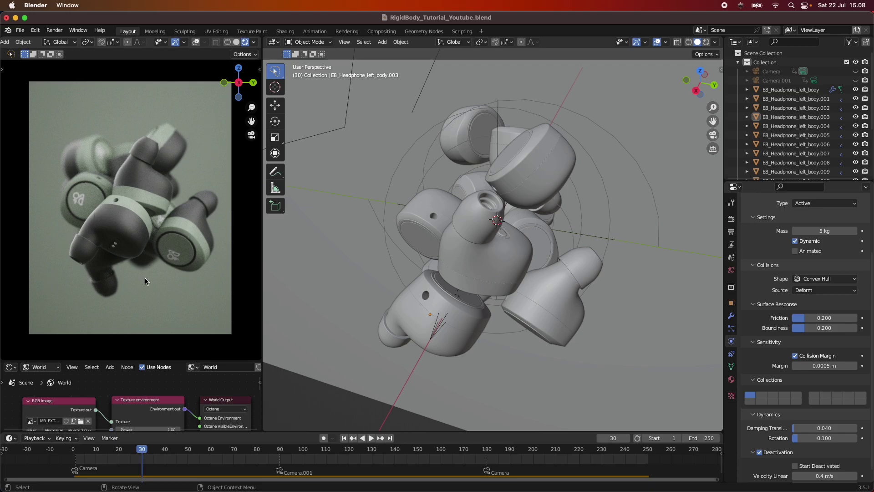
middle_drag(435, 285, 485, 260)
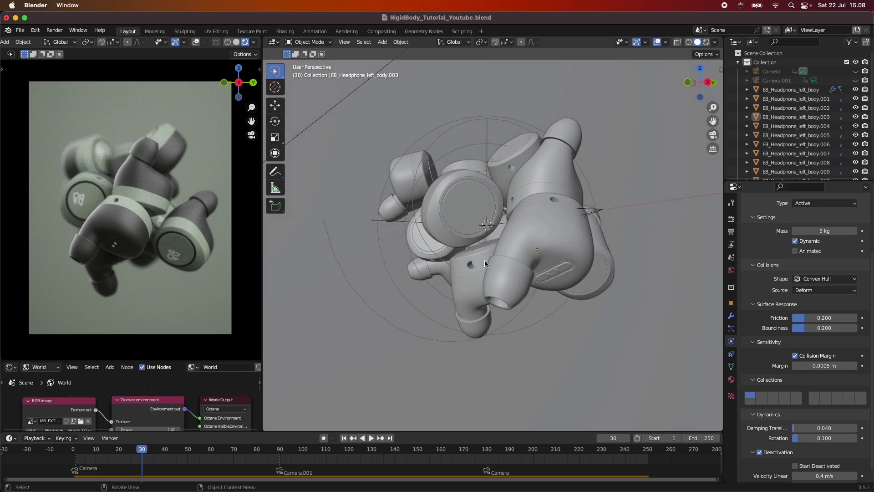
scroll(230, 300, down, 2)
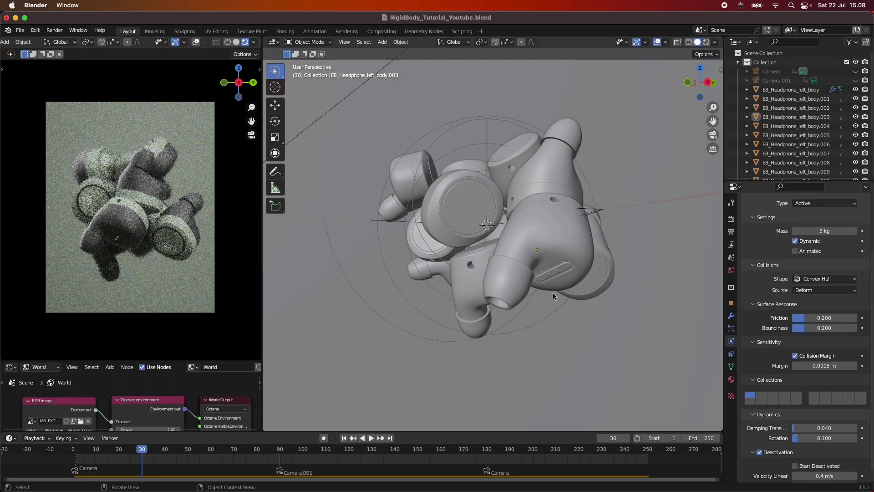
scroll(552, 277, up, 5)
- Scrub the timeline from an early frame through 142 to 209, then zoom out over the whole setup
click(139, 451)
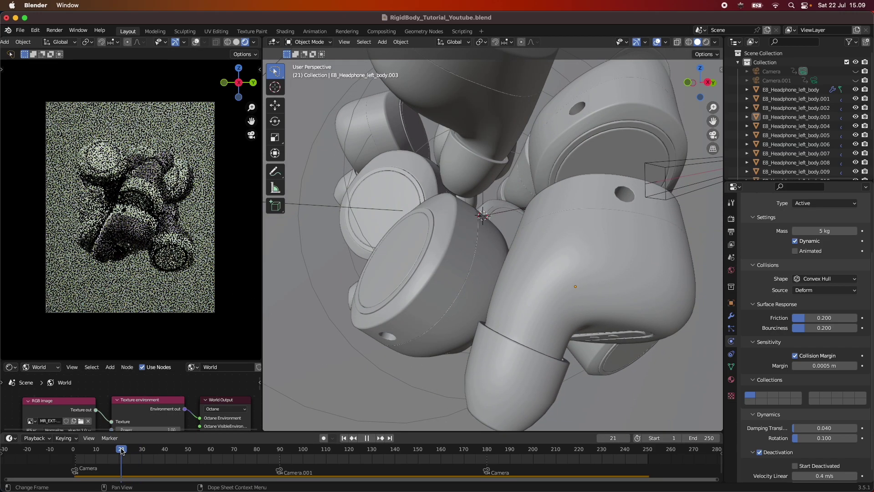
drag(366, 457, 403, 458)
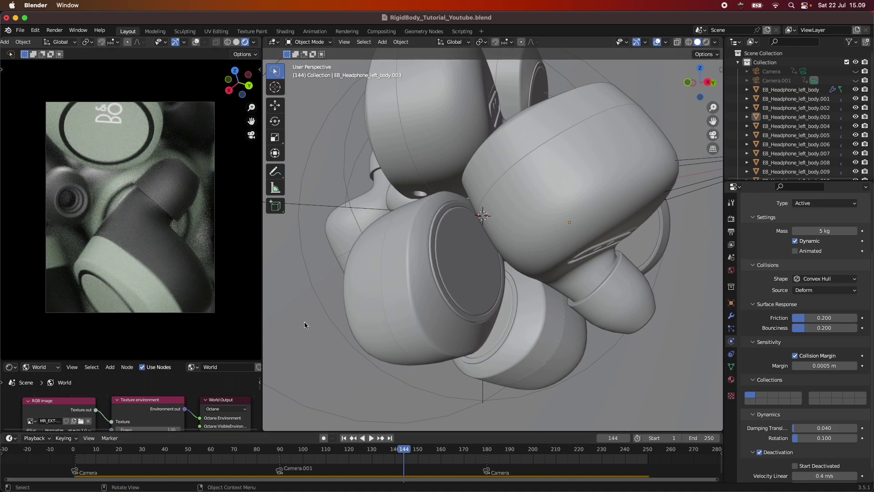
drag(408, 453, 554, 448)
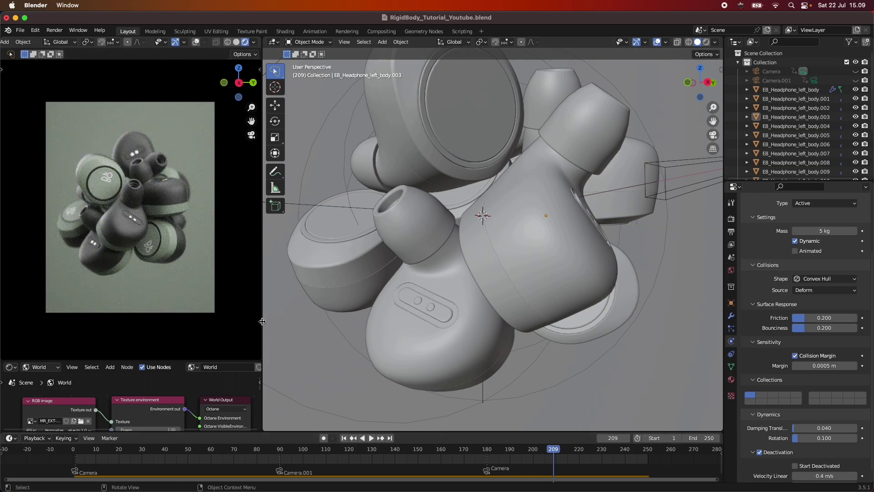
scroll(602, 340, down, 10)
middle_drag(593, 335, 469, 234)
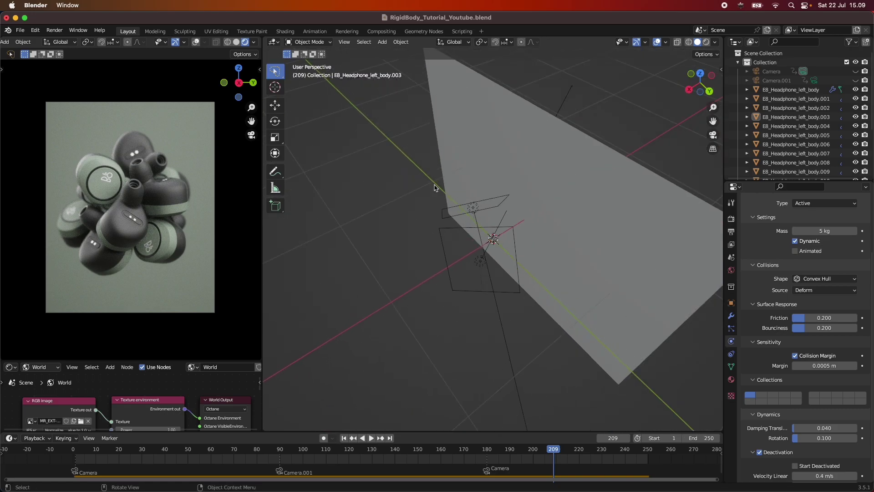
- Orbit around the backdrop plane and two cameras, then snap to Right Orthographic view
scroll(434, 188, left, 10)
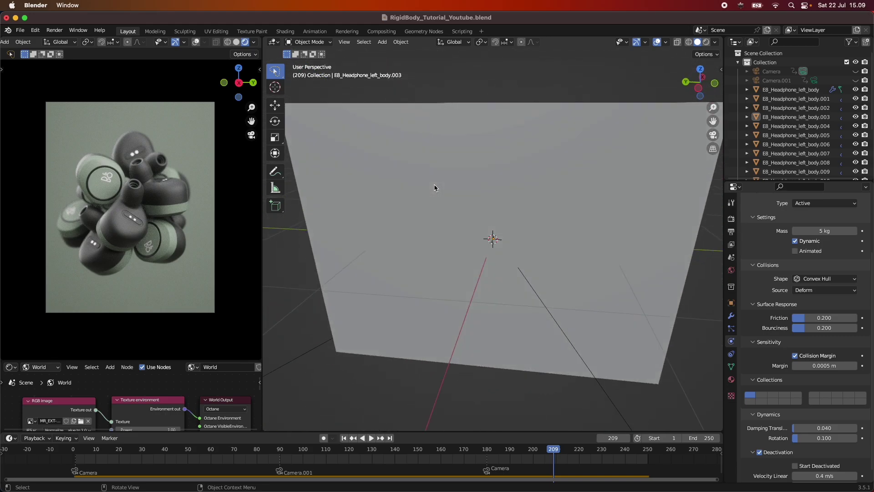
scroll(434, 187, left, 10)
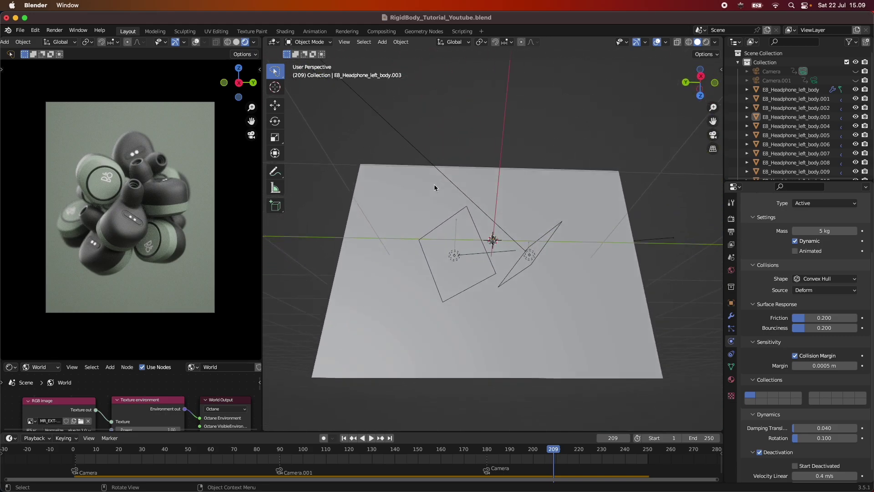
scroll(426, 207, left, 3)
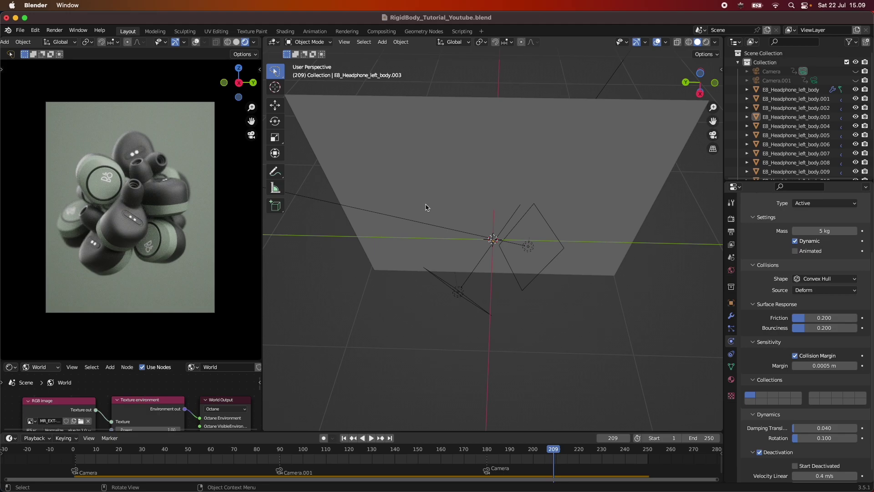
middle_drag(490, 296, 506, 275)
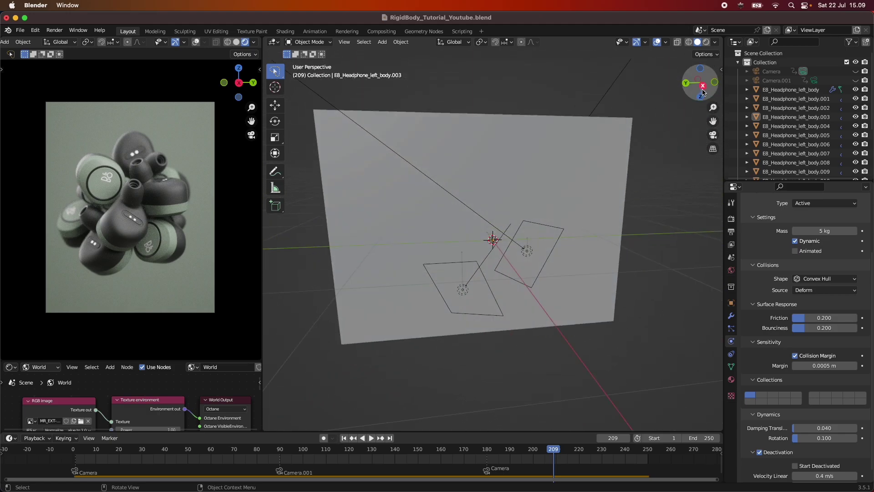
key(KP_3)
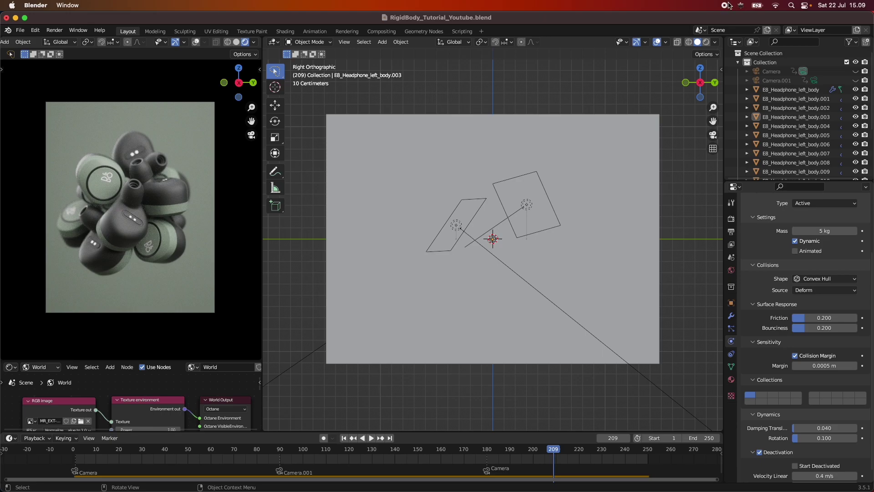